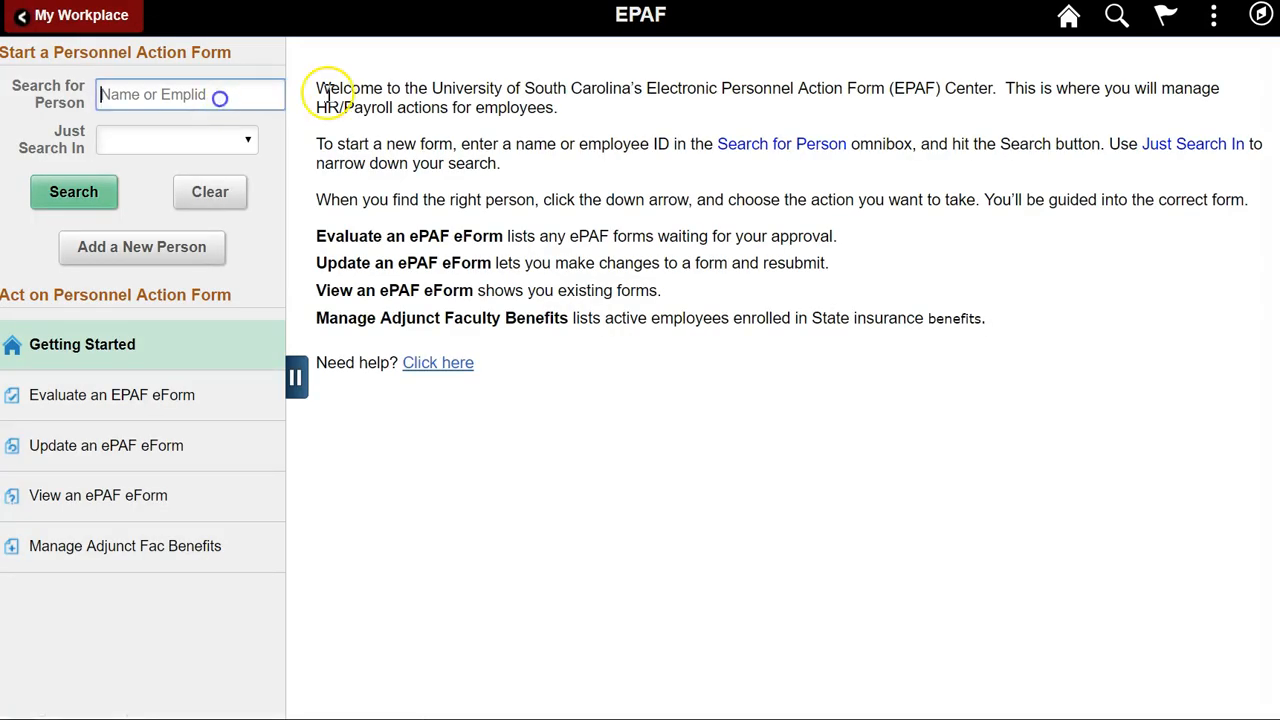
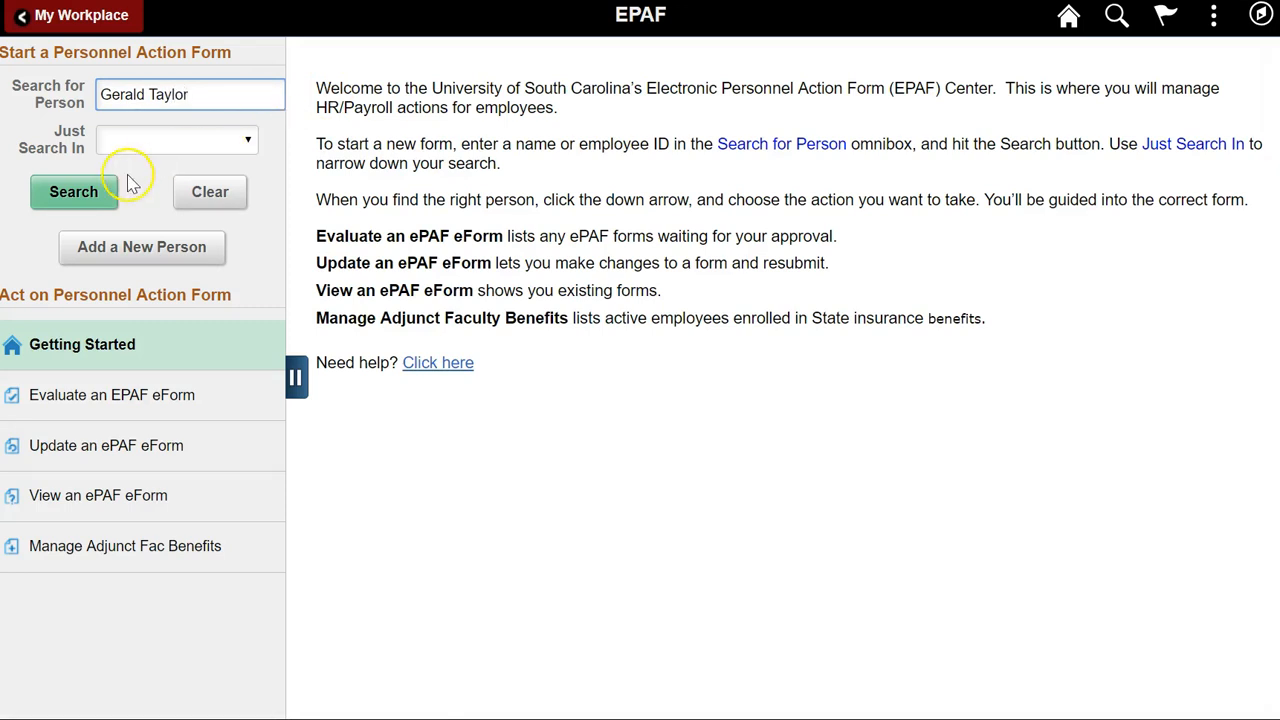
Search for the employee by name and start Additional Pay form 10264 on the primary Instructor job.
{"action": "left_click", "coordinate": [80, 192]}
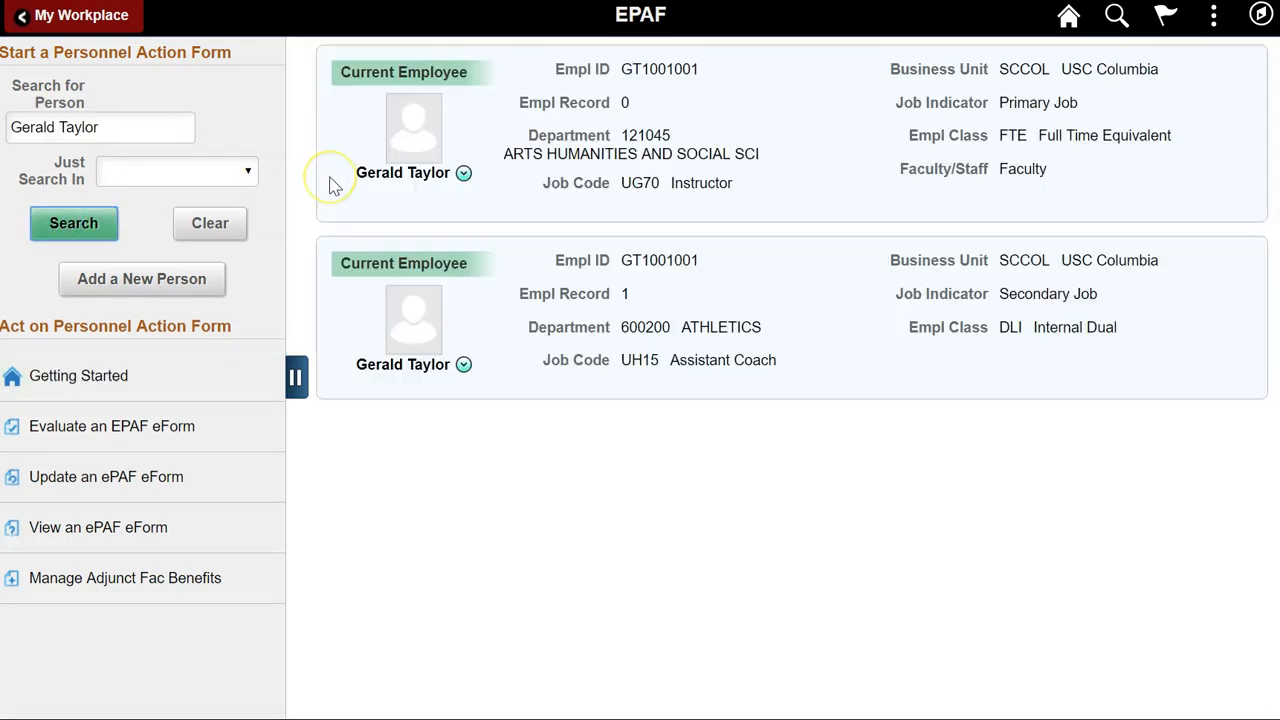
{"action": "left_click", "coordinate": [464, 174]}
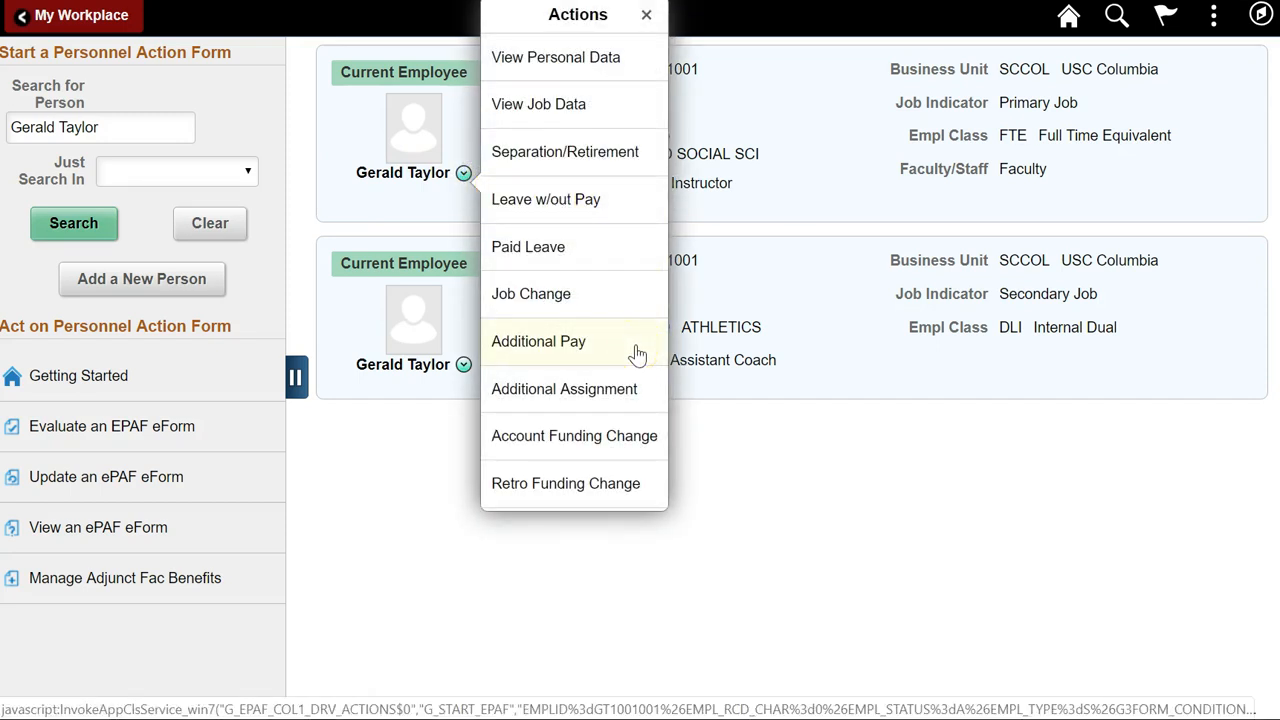
{"action": "left_click", "coordinate": [585, 342]}
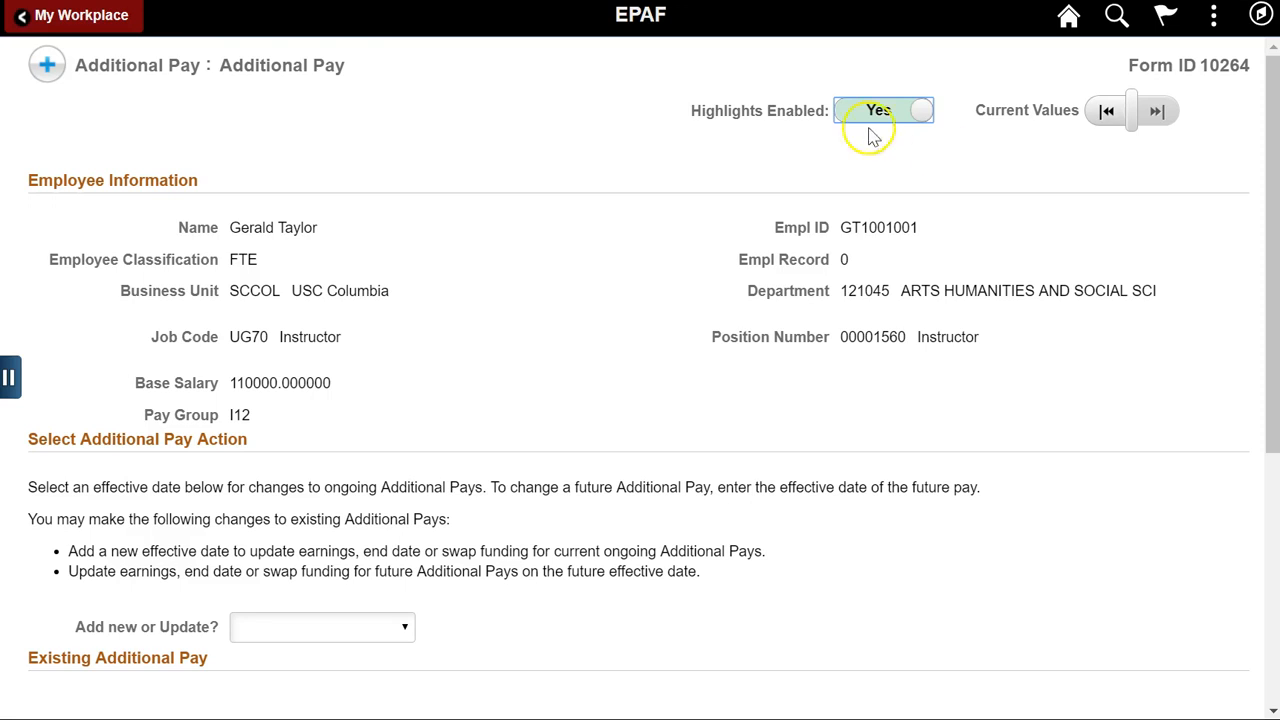
{"action": "left_click", "coordinate": [789, 172]}
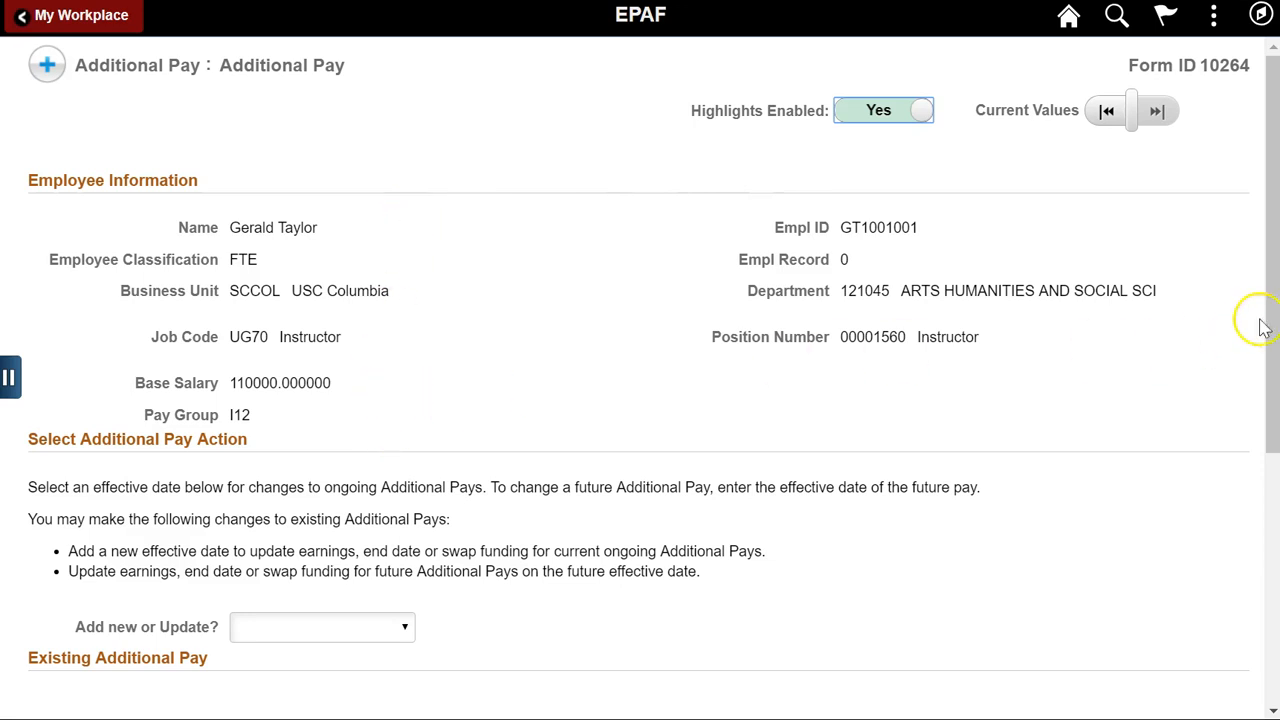
{"action": "left_click_drag", "start_coordinate": [1270, 306], "coordinate": [1276, 534]}
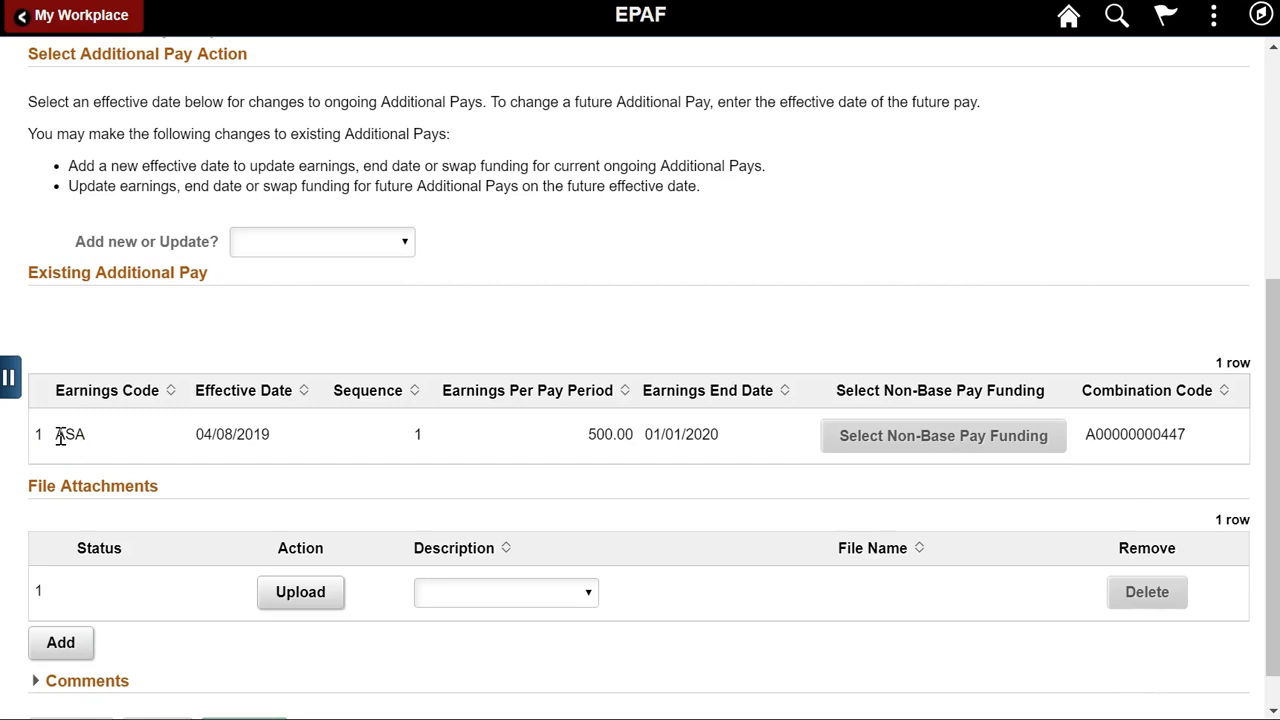
Update the existing ASA pay effective 04/26/2019, changing the amount from 500.00 to 550.
{"action": "left_click", "coordinate": [398, 243]}
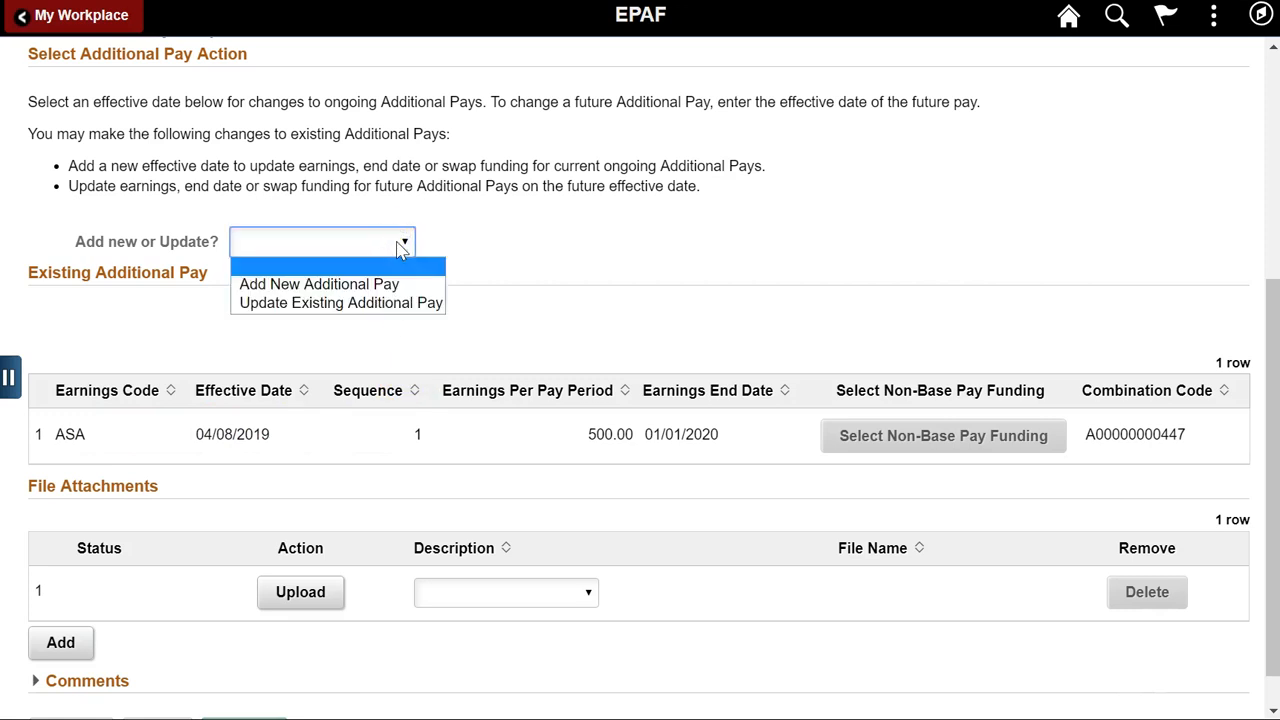
{"action": "left_click", "coordinate": [395, 305]}
{"action": "left_click", "coordinate": [361, 270]}
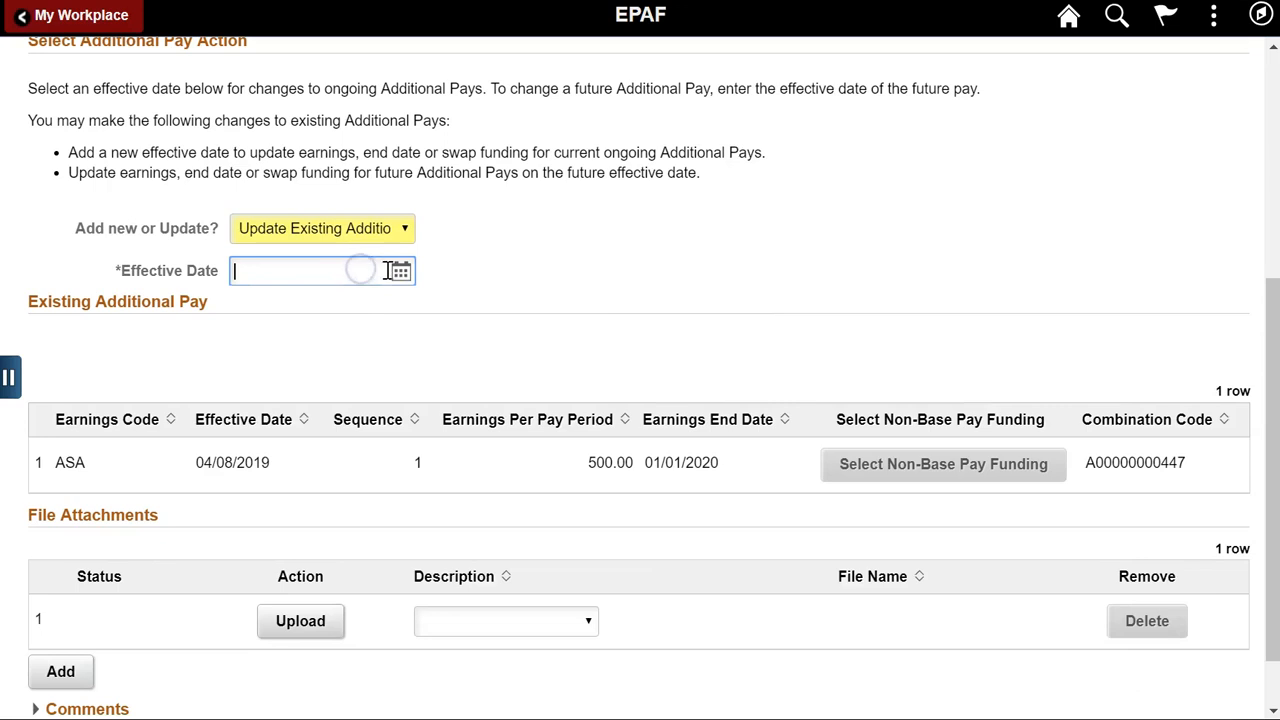
{"action": "left_click", "coordinate": [400, 273]}
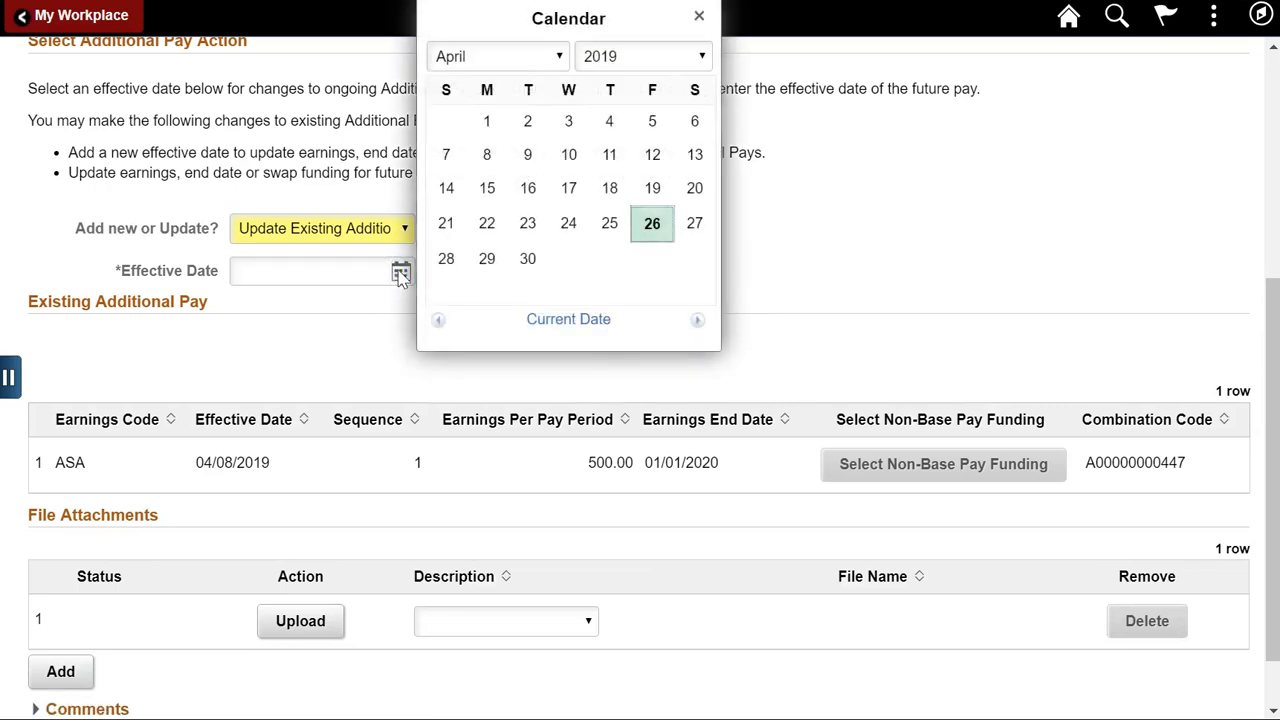
{"action": "left_click", "coordinate": [665, 228]}
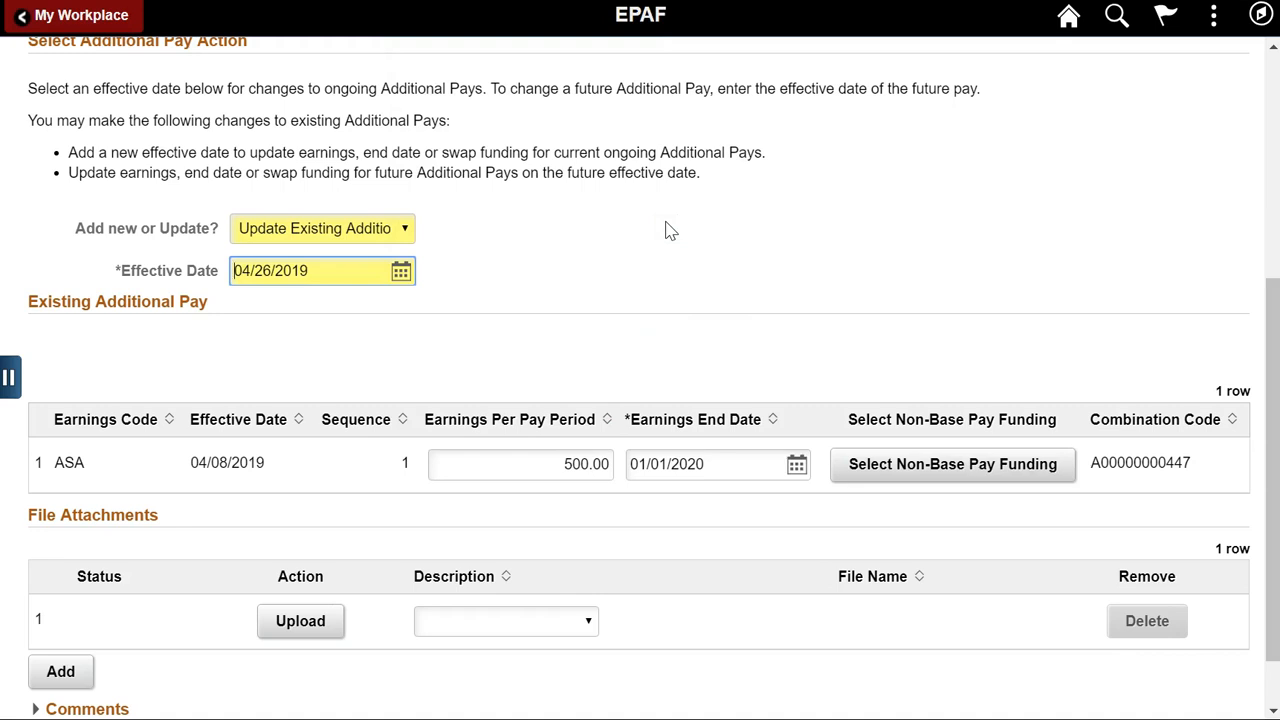
{"action": "left_click_drag", "start_coordinate": [551, 464], "coordinate": [612, 464]}
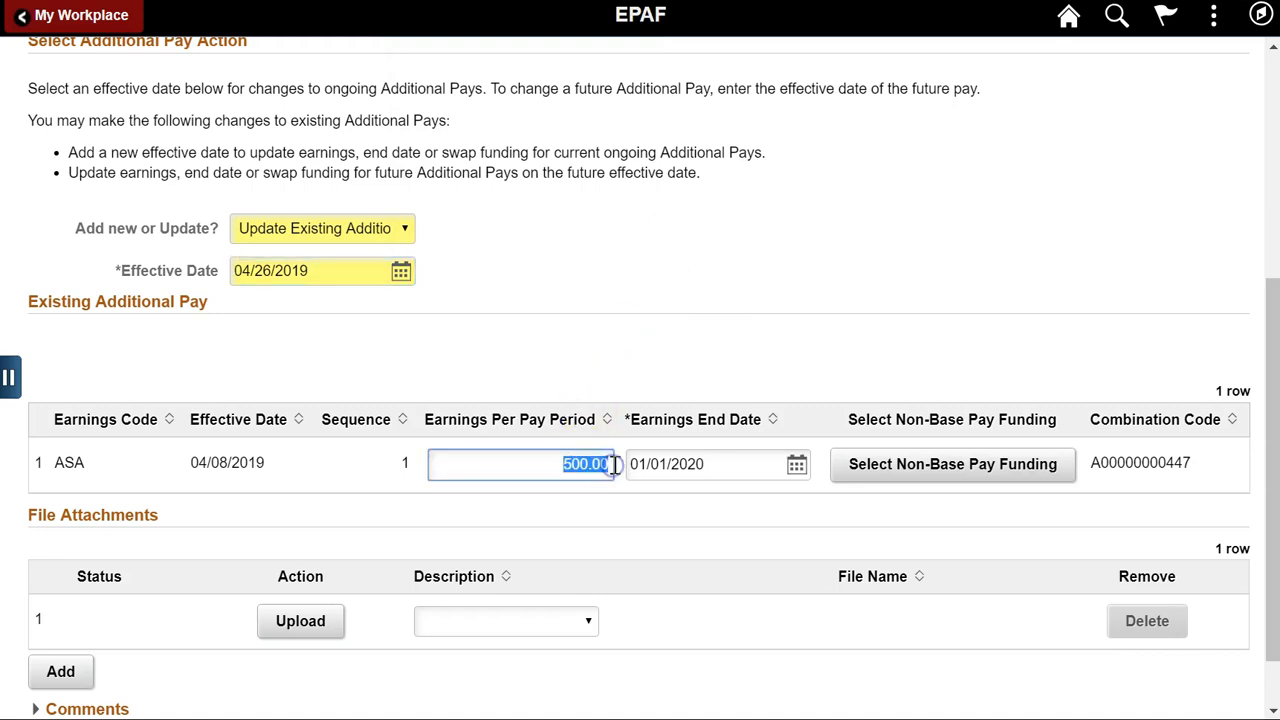
{"action": "type", "text": "550"}
{"action": "key", "text": "Tab"}
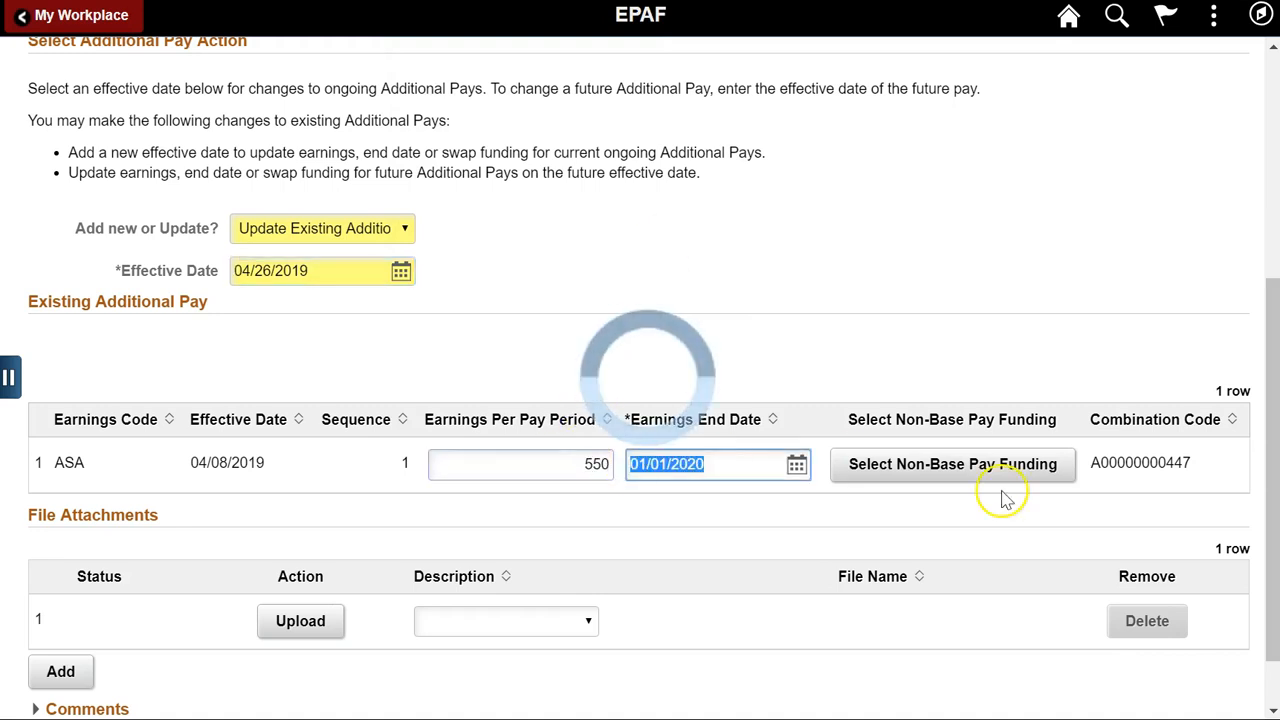
{"action": "left_click", "coordinate": [988, 470]}
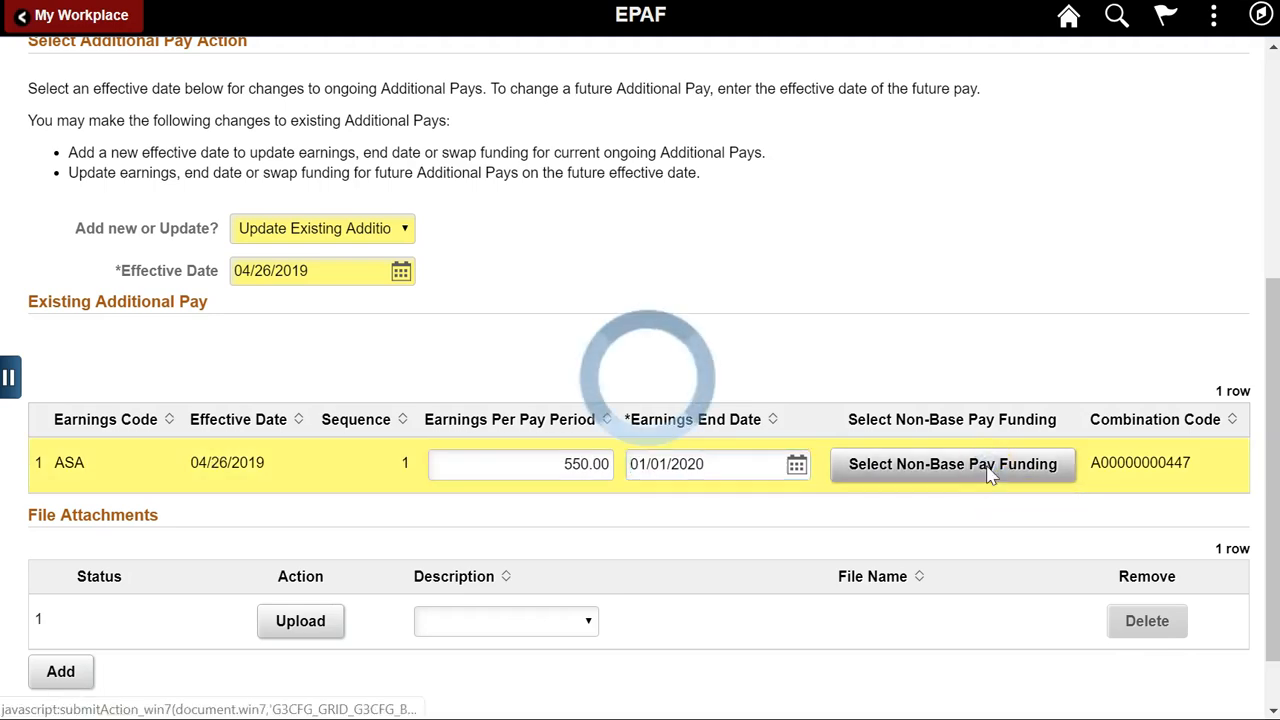
{"action": "left_click", "coordinate": [279, 84]}
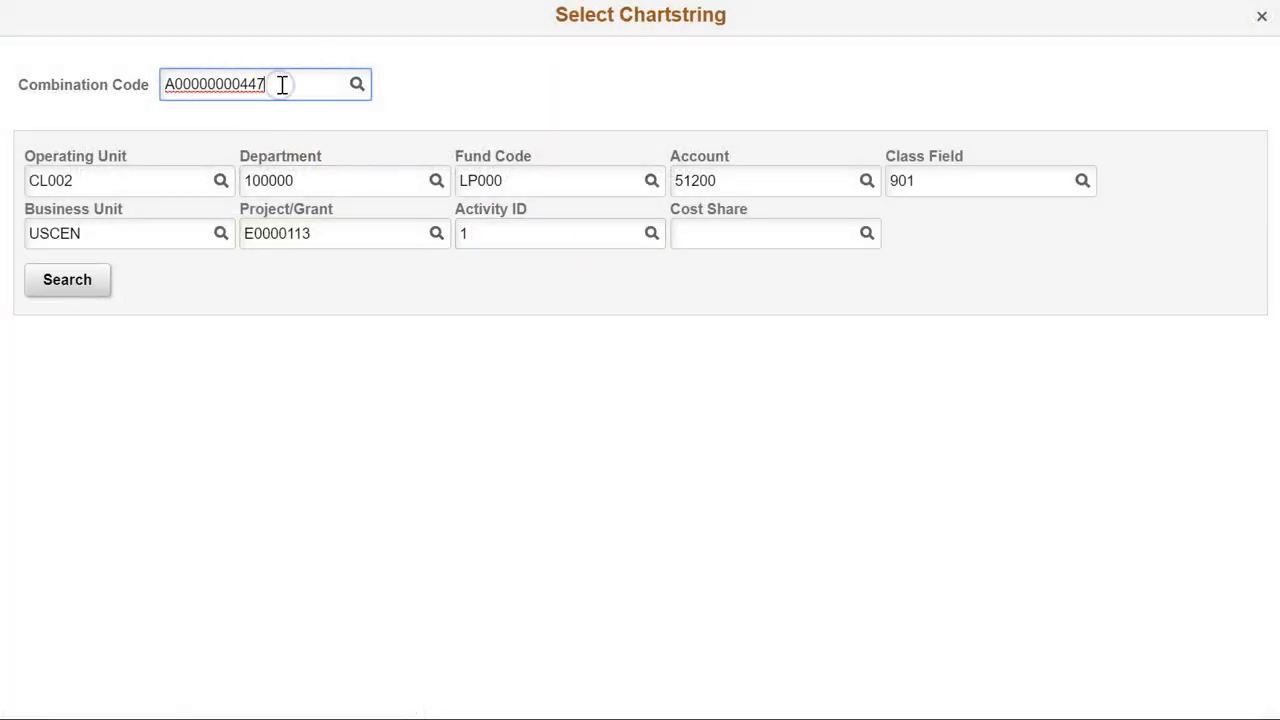
{"action": "key", "text": "Tab"}
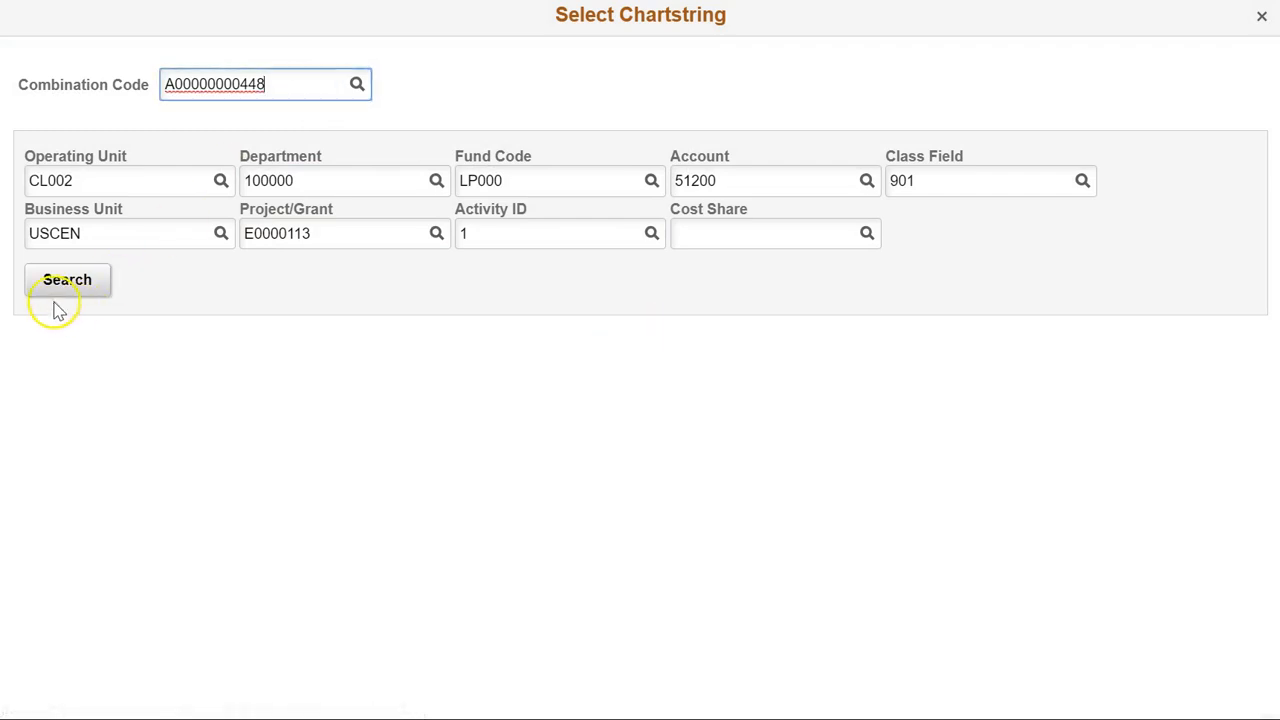
{"action": "left_click", "coordinate": [60, 292]}
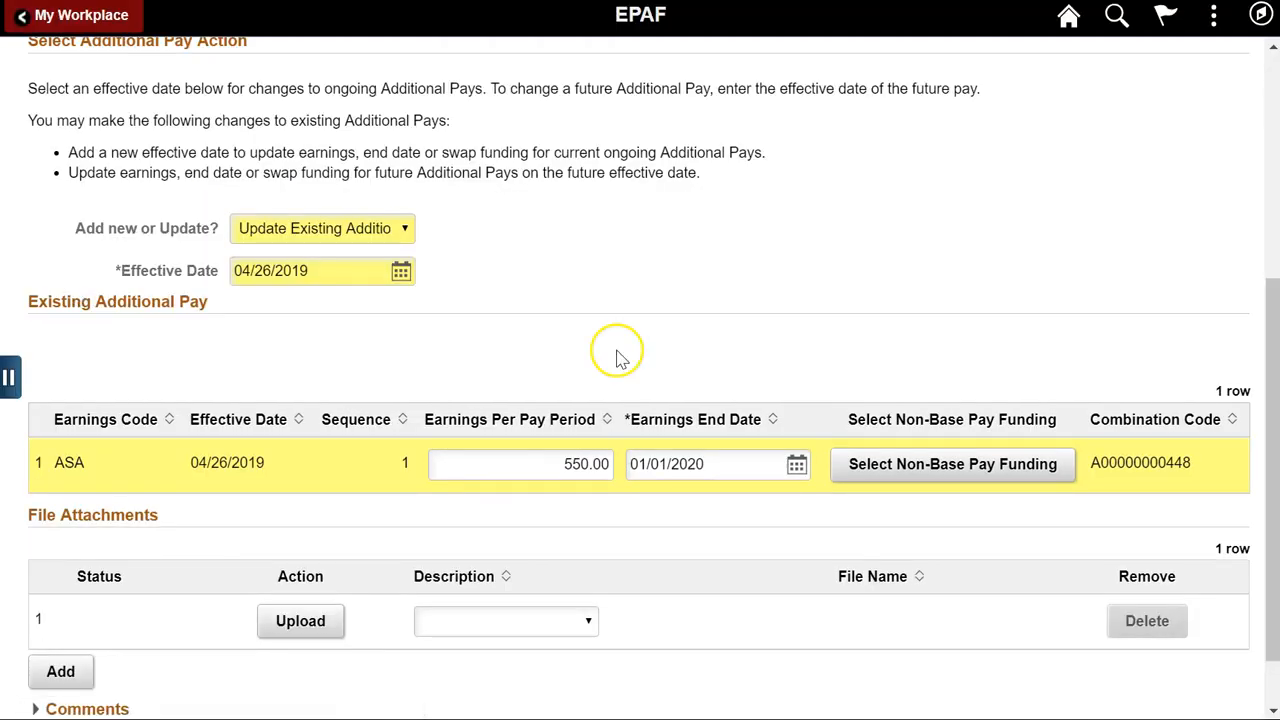
Clear the 04/26/2019 effective date to undo the ASA update.
{"action": "left_click", "coordinate": [263, 268]}
{"action": "left_click_drag", "start_coordinate": [263, 268], "coordinate": [228, 267]}
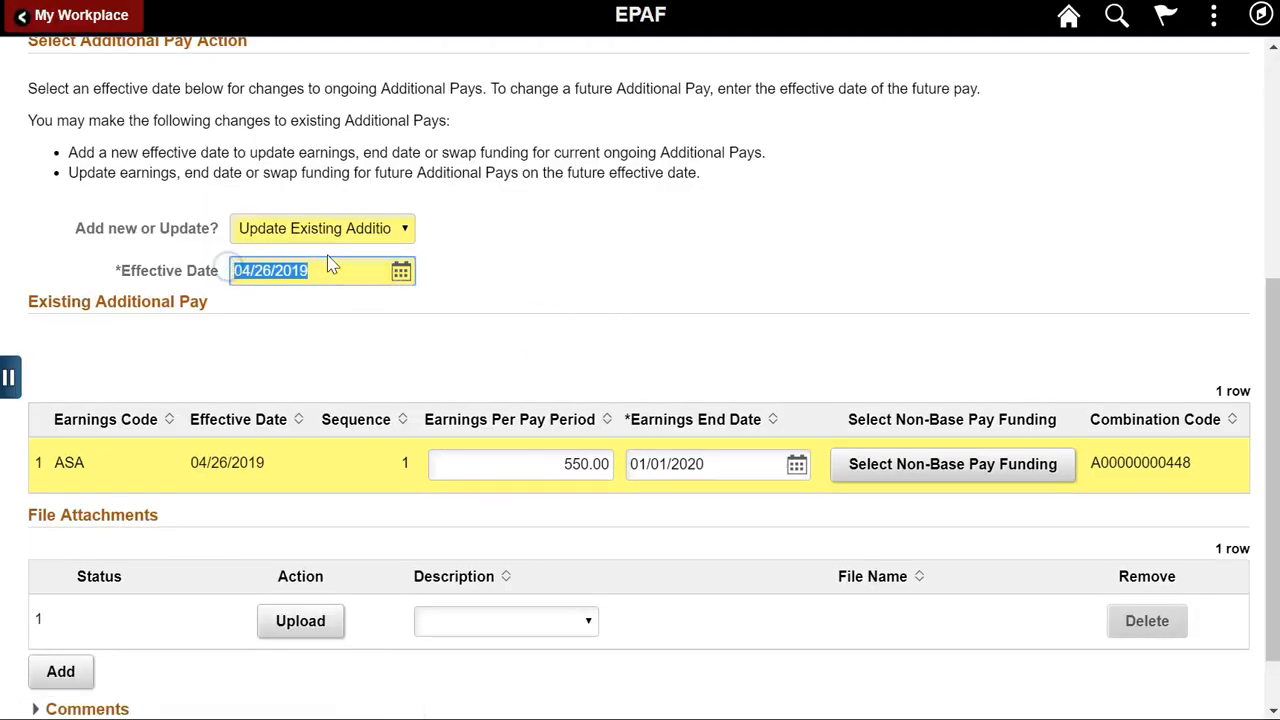
{"action": "key", "text": "BackSpace"}
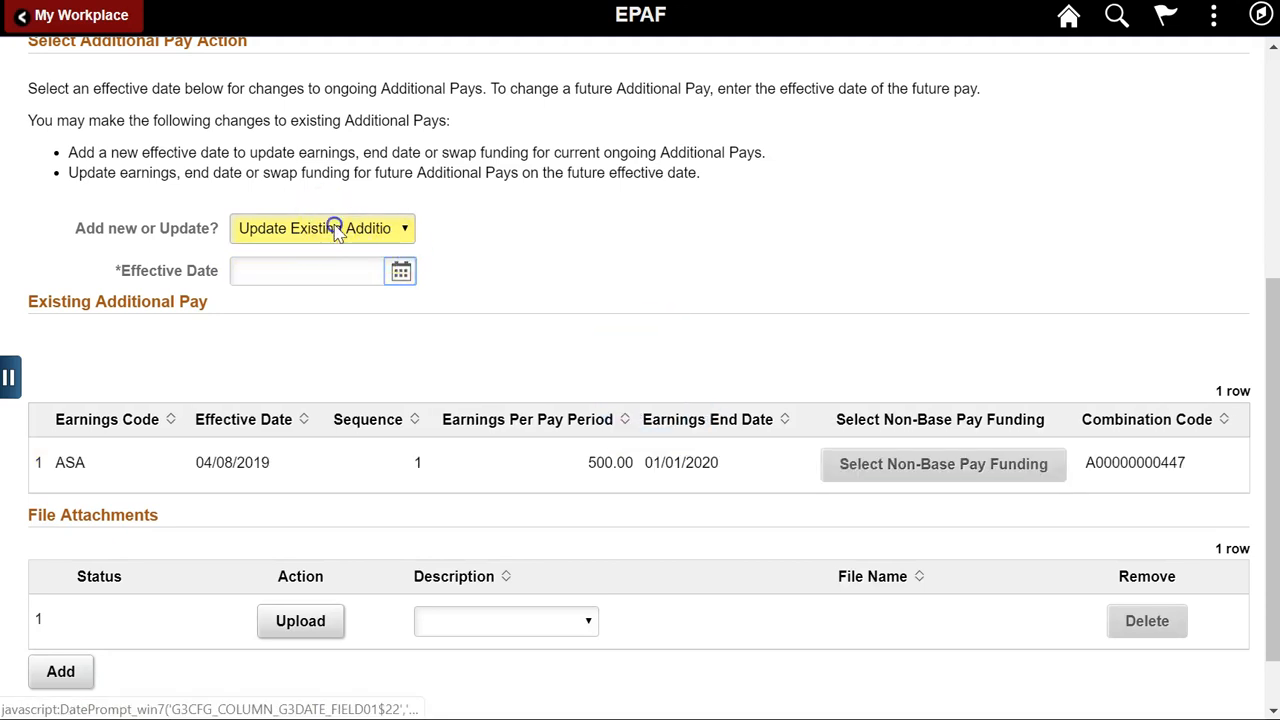
Choose Add Additional Pay and try the ASA and BON Bonus earnings codes, reviewing bonus reasons.
{"action": "left_click", "coordinate": [337, 230]}
{"action": "left_click", "coordinate": [330, 268]}
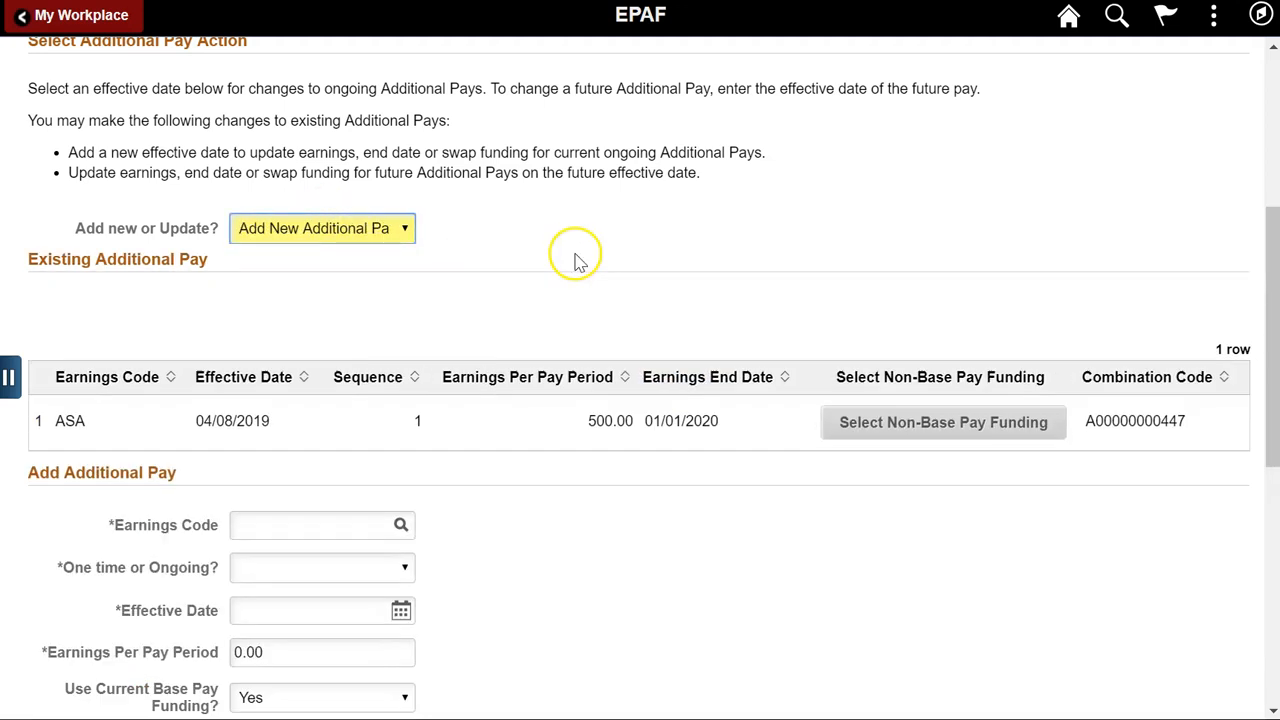
{"action": "left_click_drag", "start_coordinate": [1271, 271], "coordinate": [1274, 430]}
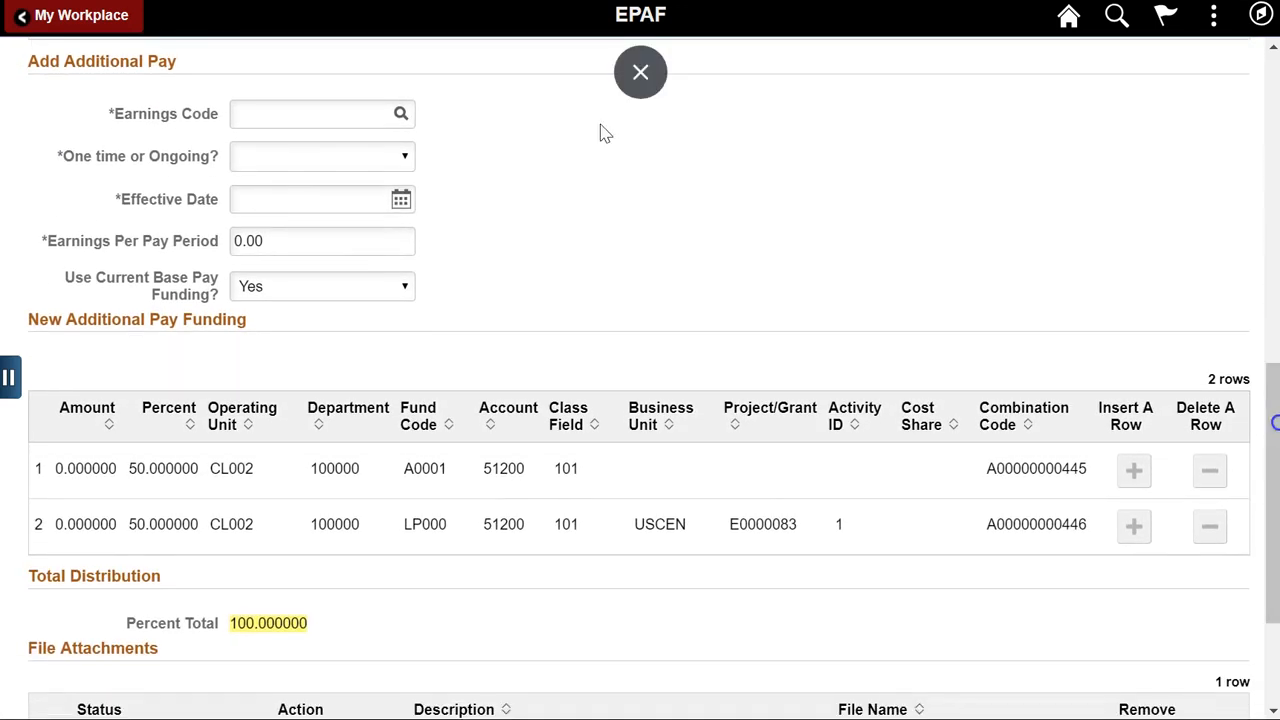
{"action": "left_click", "coordinate": [402, 115]}
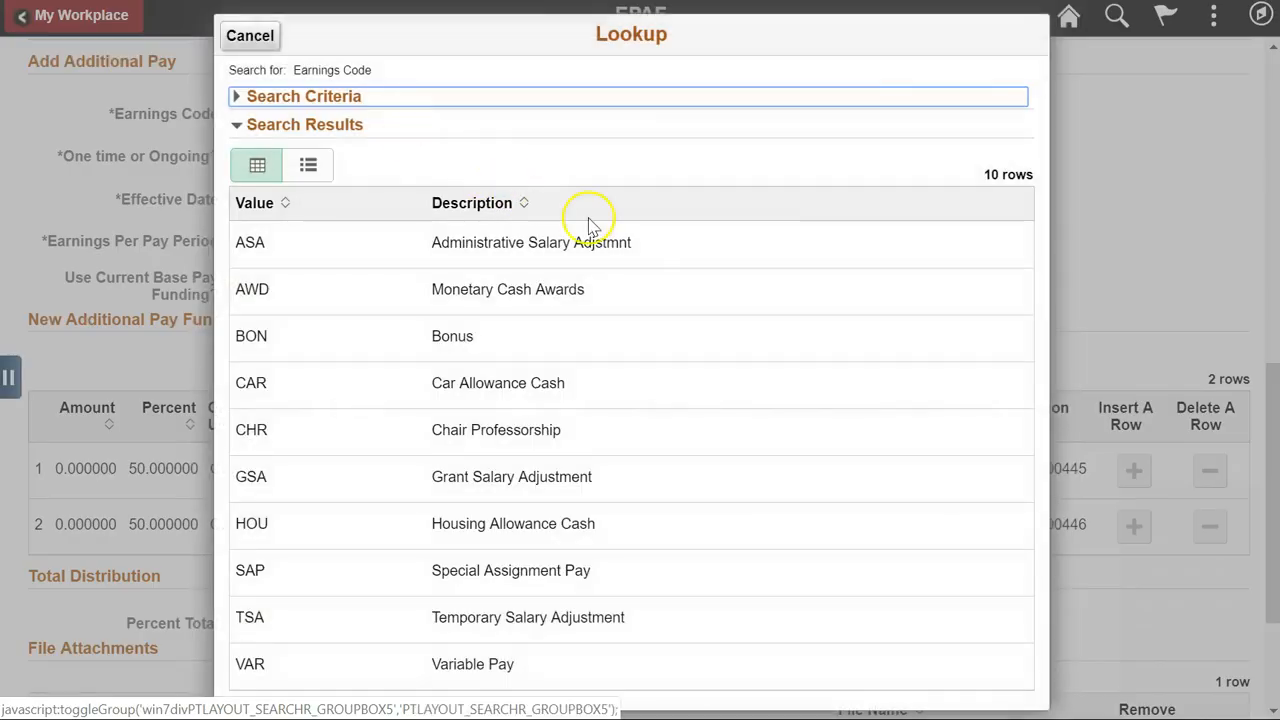
{"action": "left_click", "coordinate": [674, 257]}
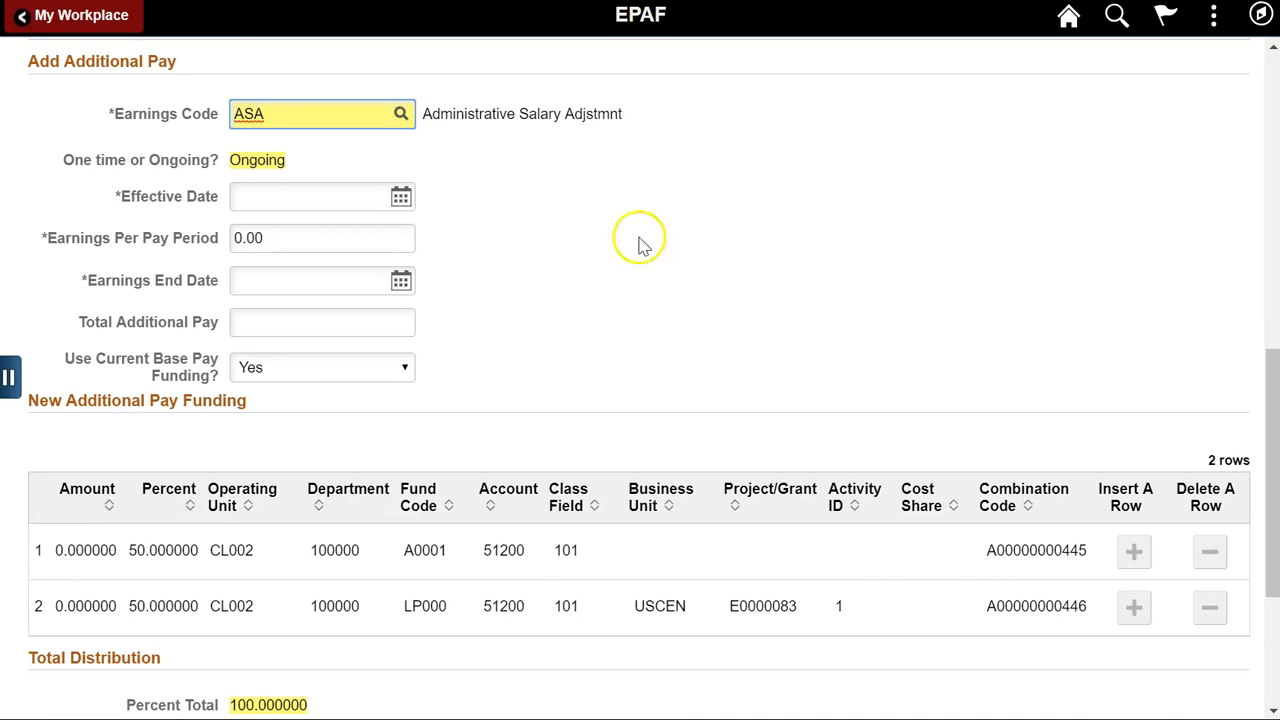
{"action": "left_click", "coordinate": [404, 116]}
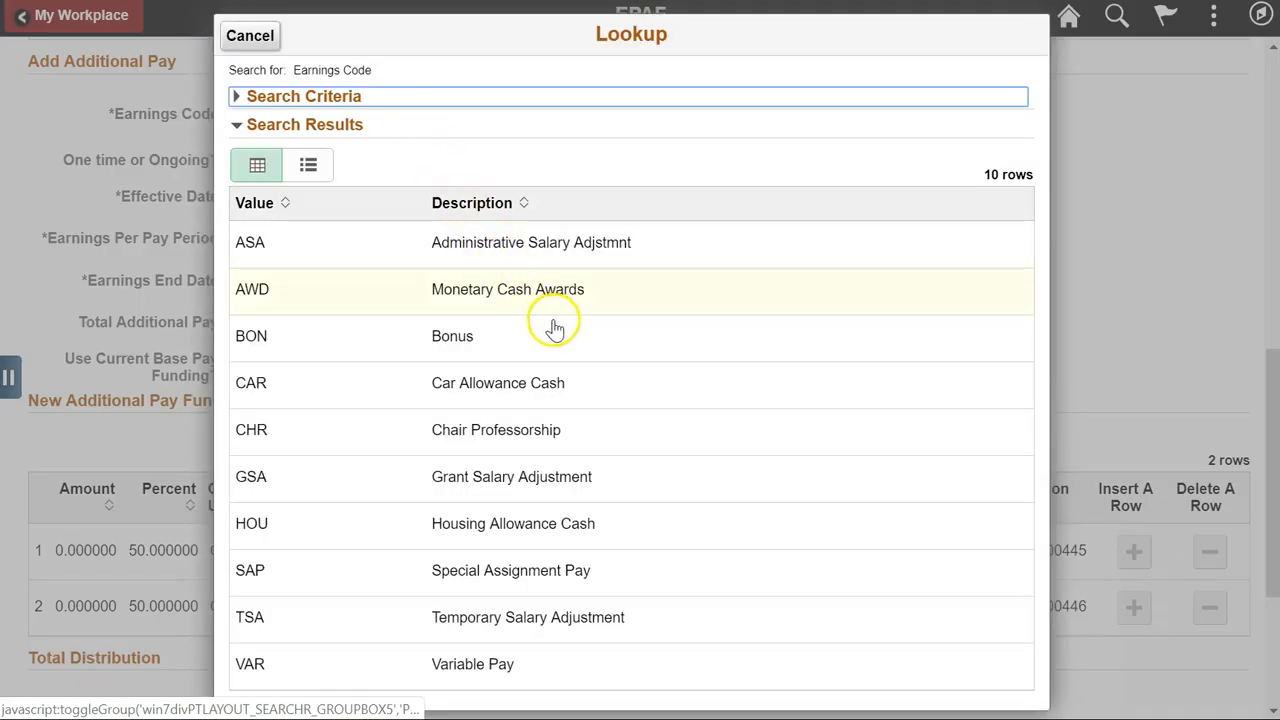
{"action": "left_click", "coordinate": [555, 330]}
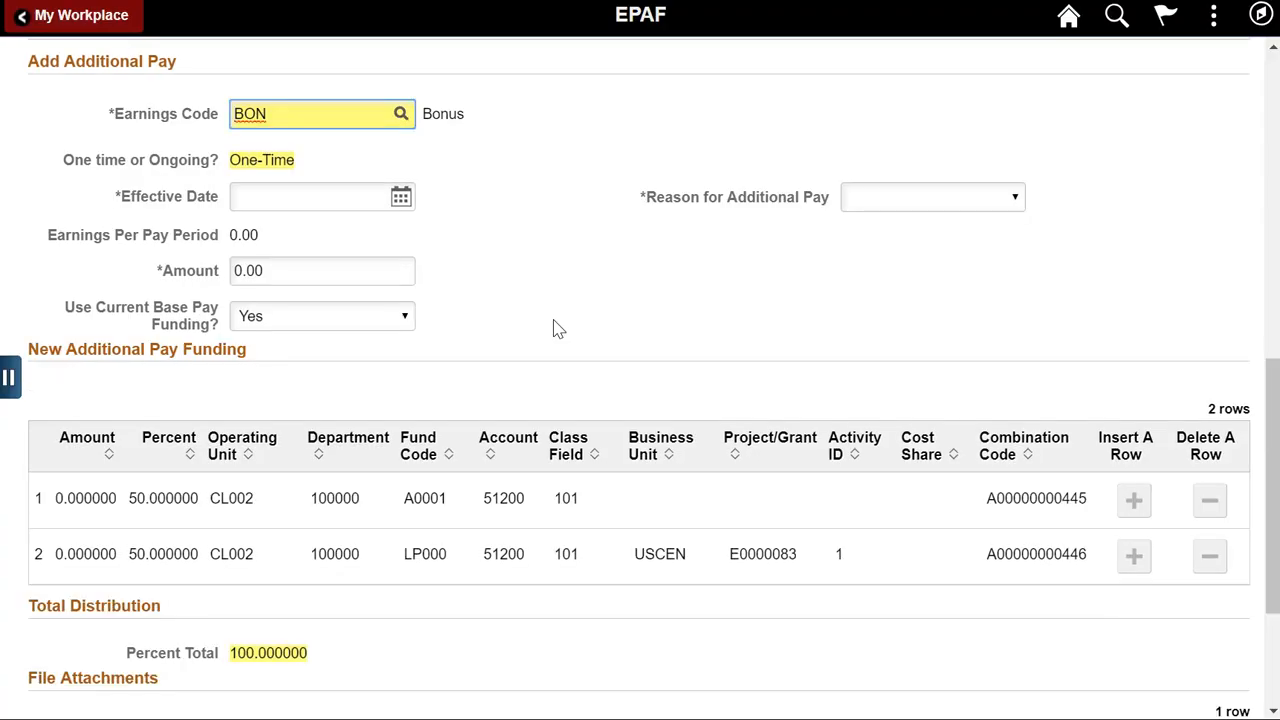
{"action": "left_click", "coordinate": [988, 200]}
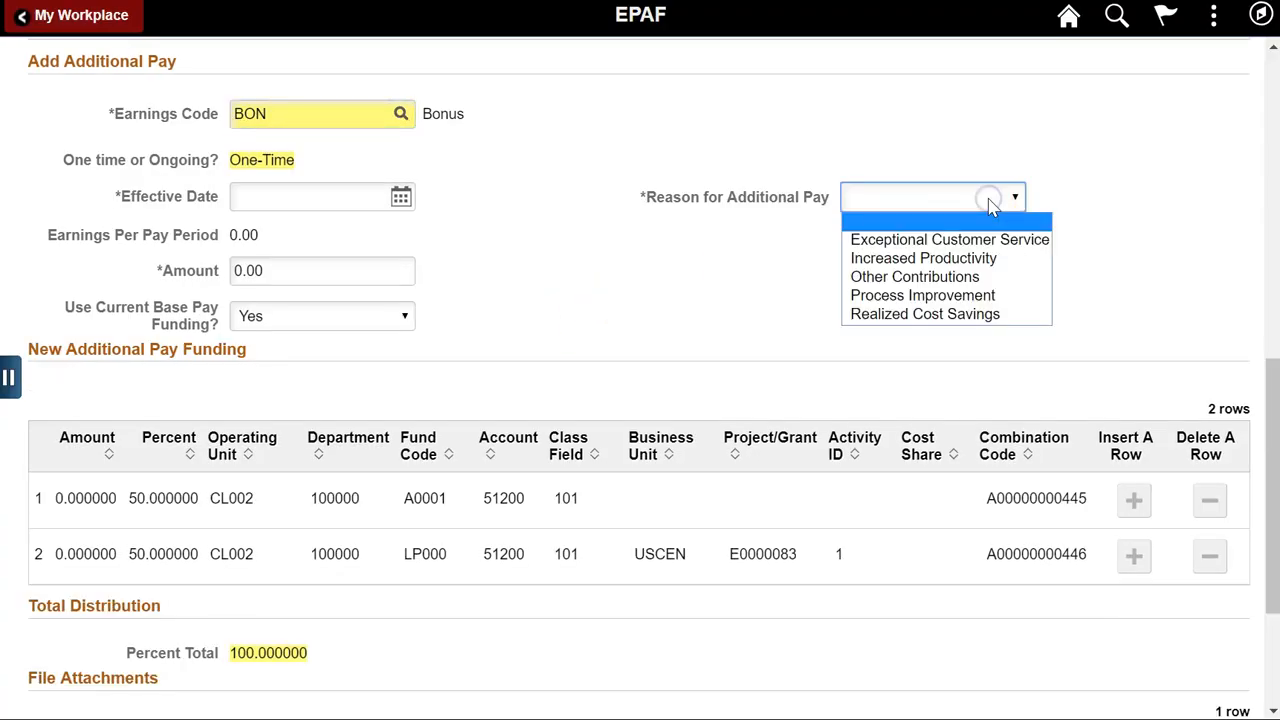
{"action": "left_click", "coordinate": [988, 200]}
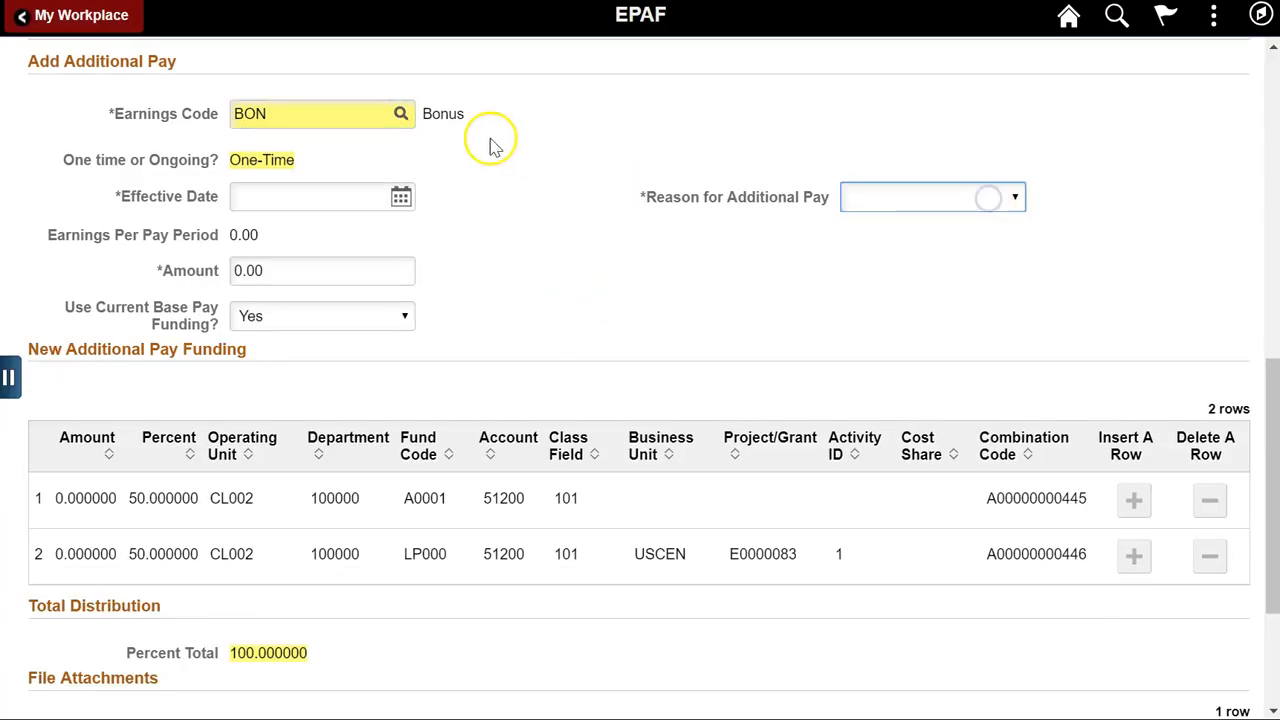
Try the Chair Professorship code, then settle on AWD Monetary Cash Awards.
{"action": "left_click", "coordinate": [400, 114]}
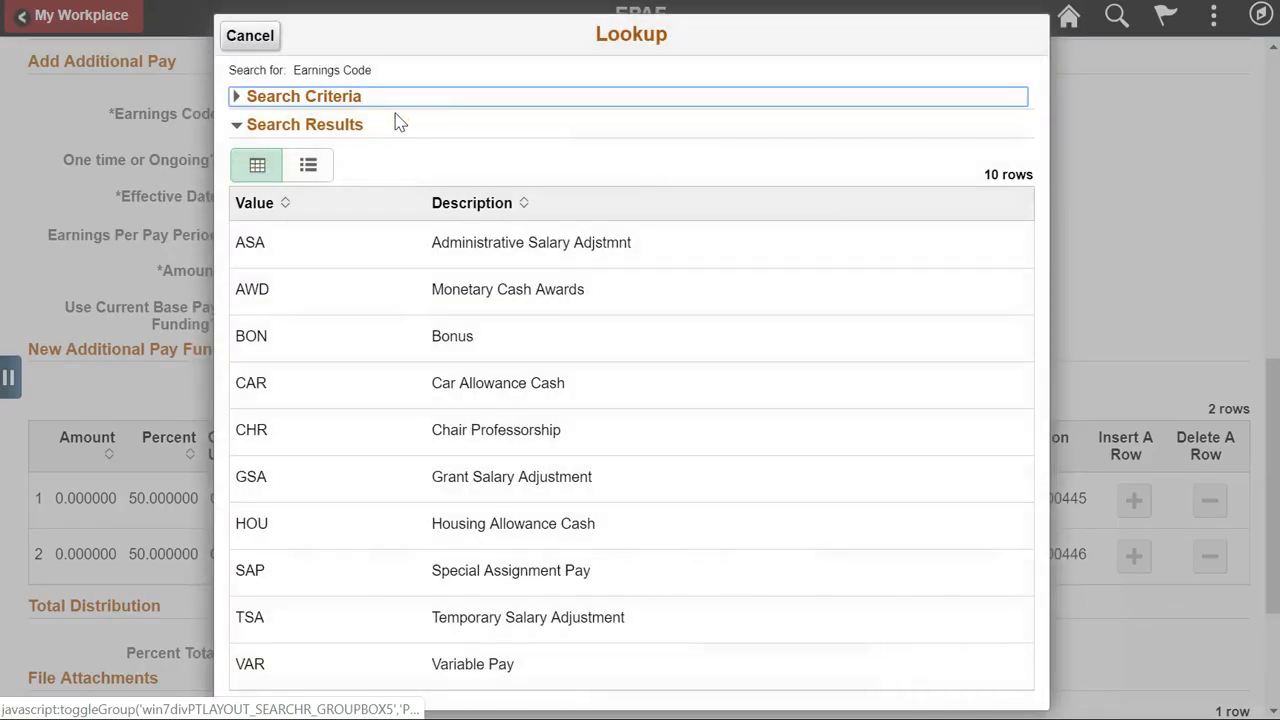
{"action": "left_click", "coordinate": [576, 430]}
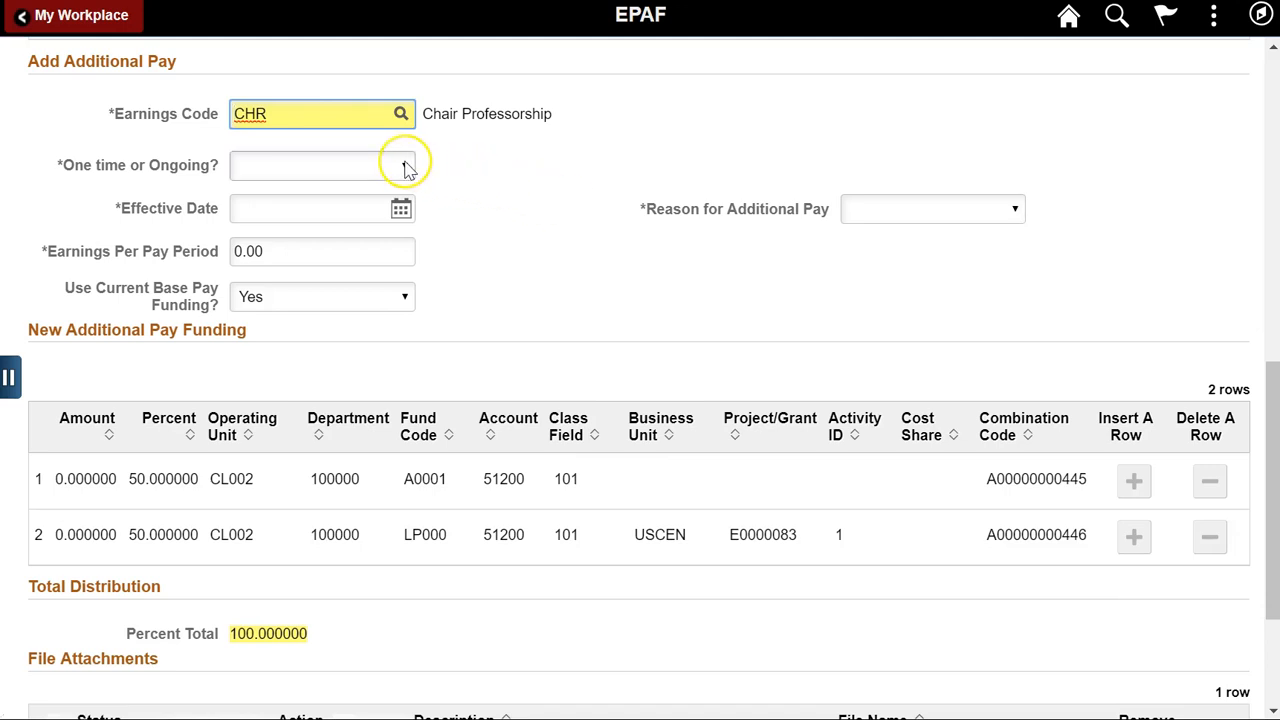
{"action": "left_click", "coordinate": [407, 167]}
{"action": "left_click", "coordinate": [407, 167]}
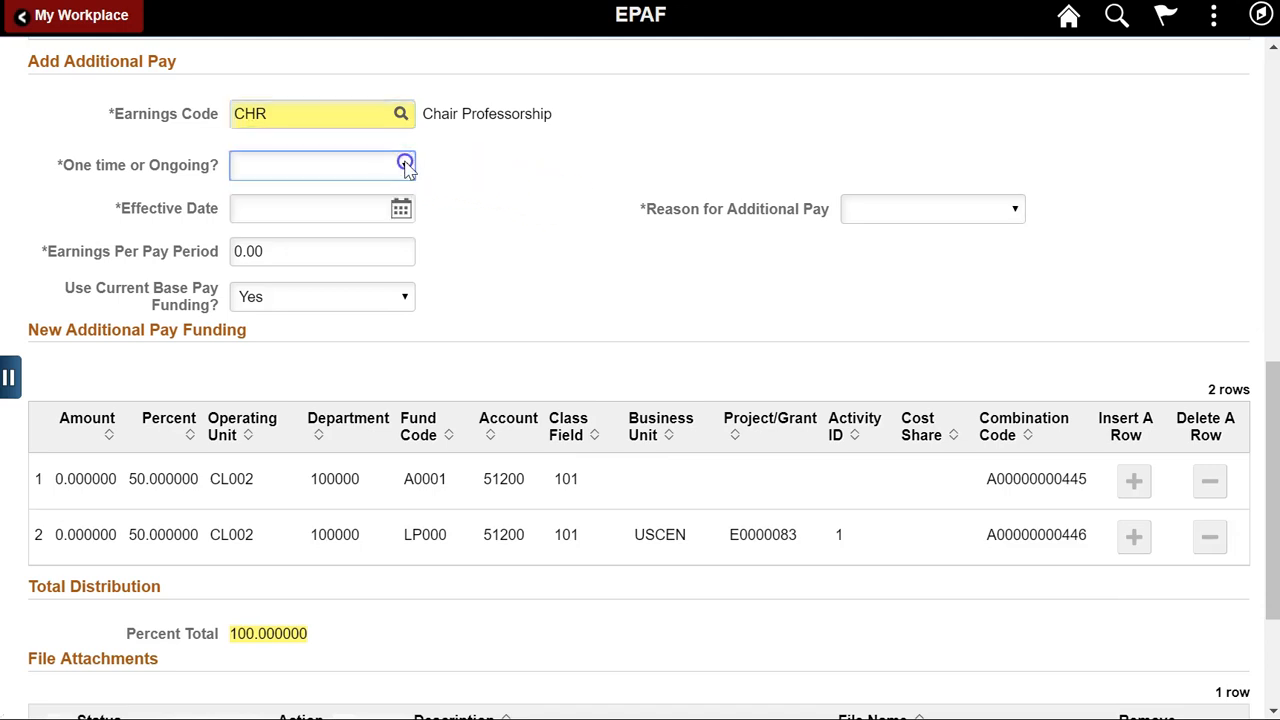
{"action": "left_click", "coordinate": [1016, 213]}
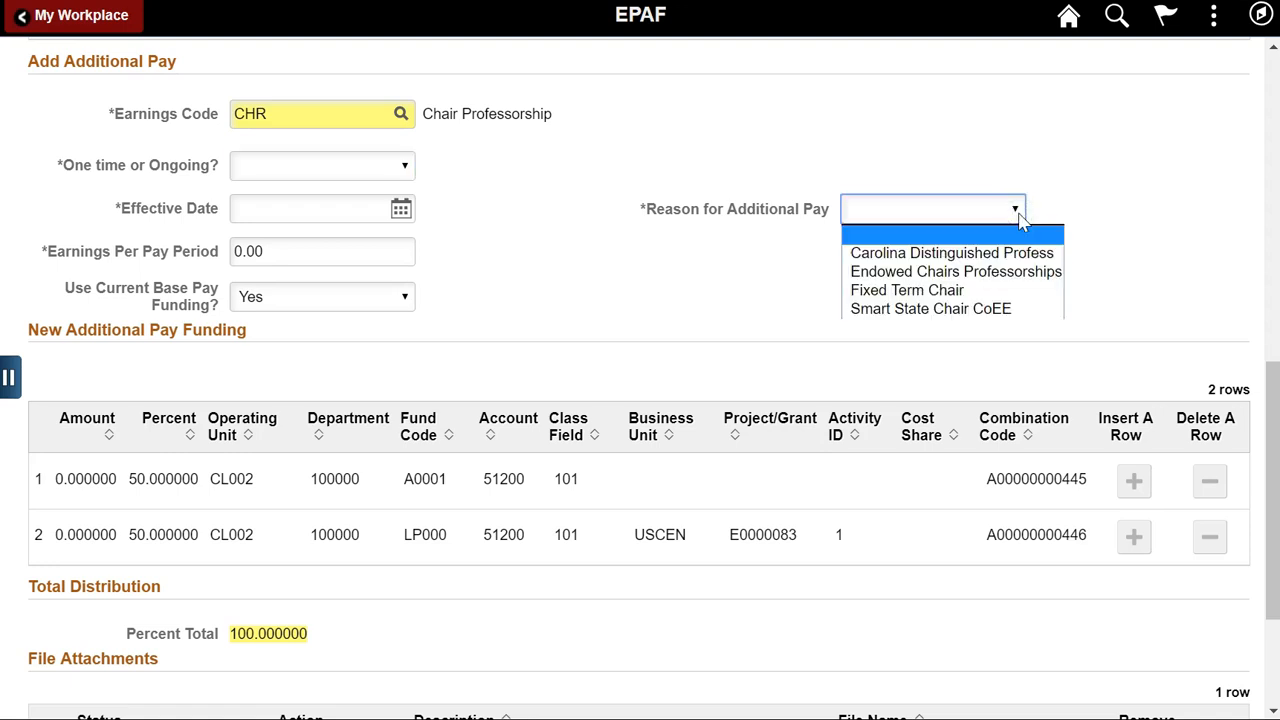
{"action": "left_click", "coordinate": [1018, 212]}
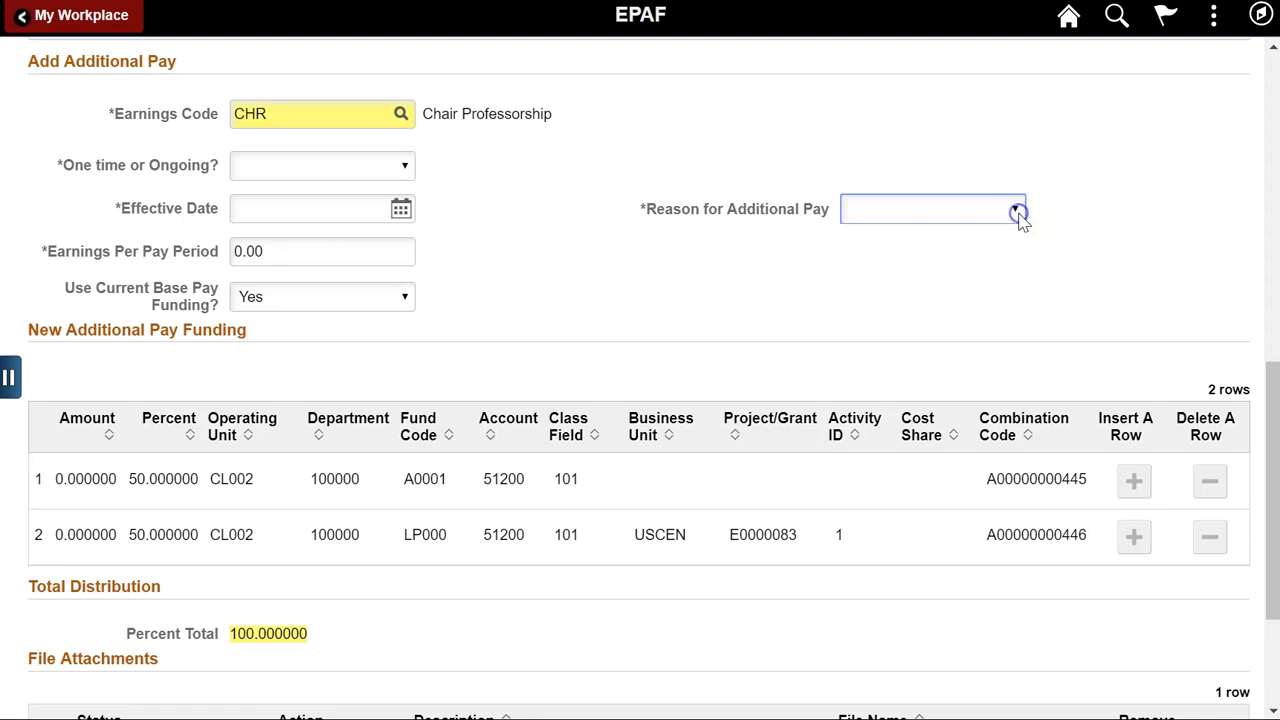
{"action": "left_click", "coordinate": [403, 118]}
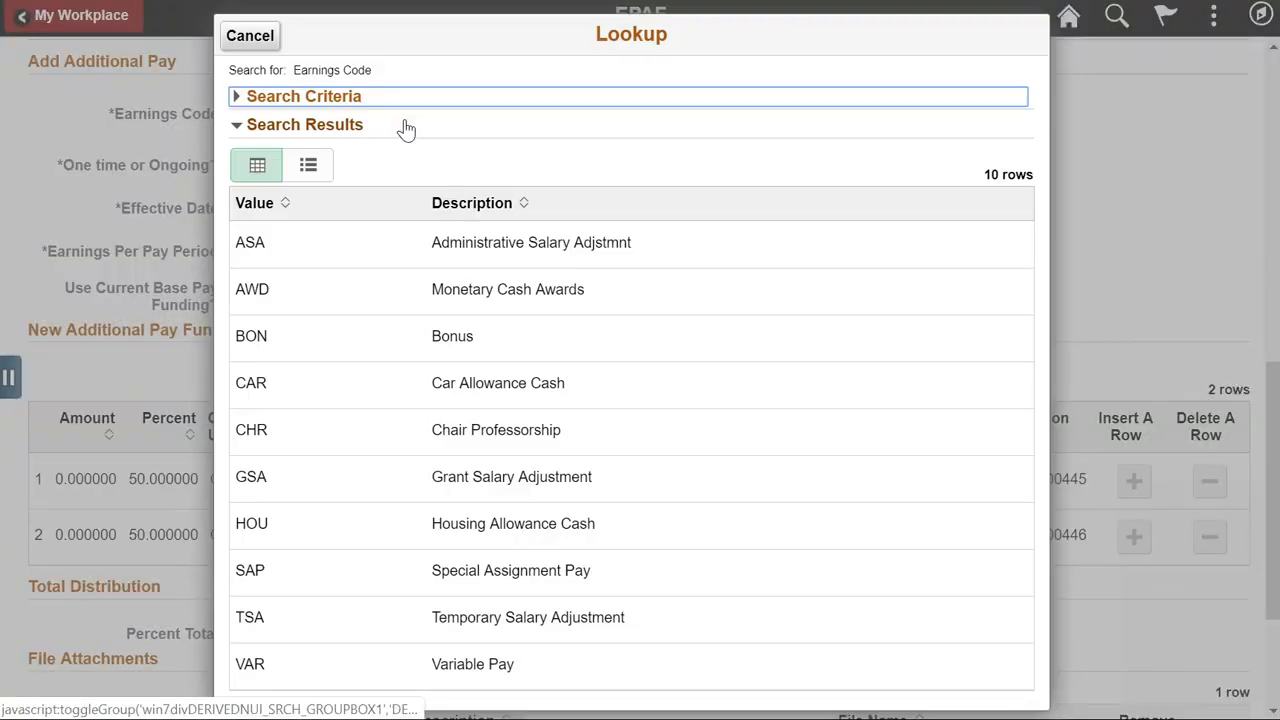
{"action": "left_click", "coordinate": [562, 292]}
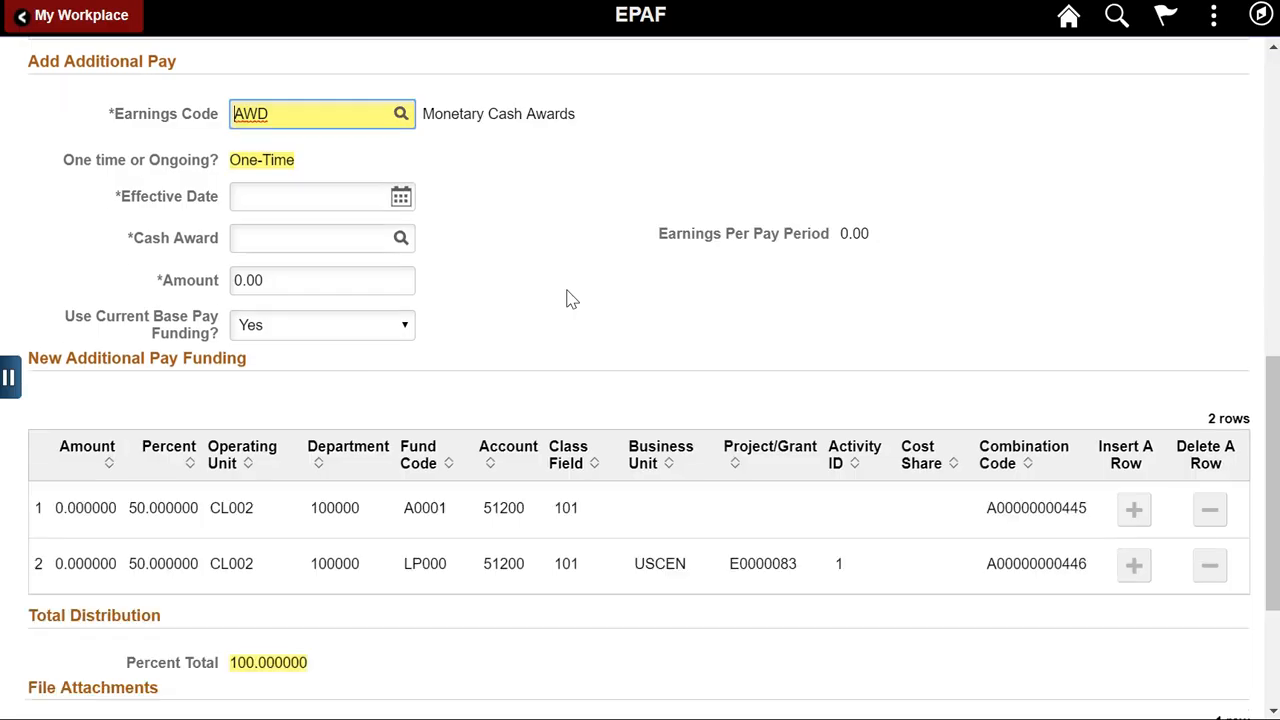
Enter effective date 04/26/2019, cash award 106 Faculty Service Award, and amount 1000.00.
{"action": "left_click", "coordinate": [340, 240]}
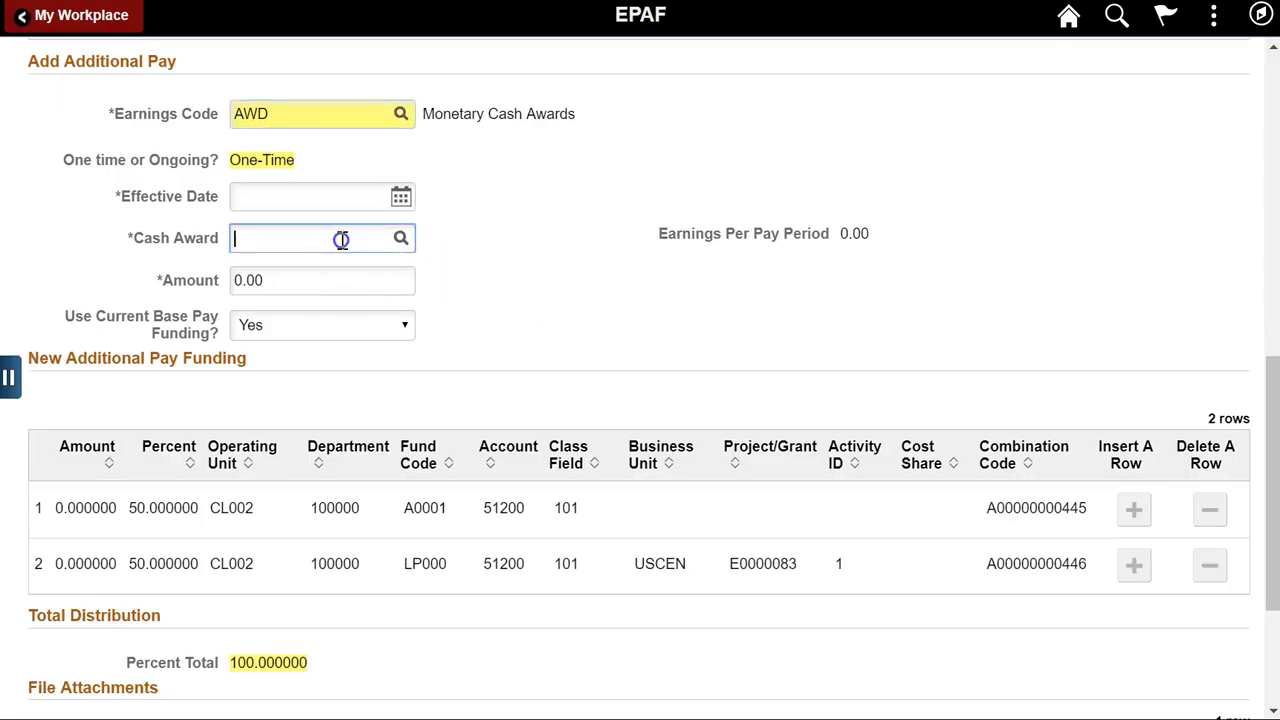
{"action": "left_click", "coordinate": [401, 198]}
{"action": "left_click", "coordinate": [641, 226]}
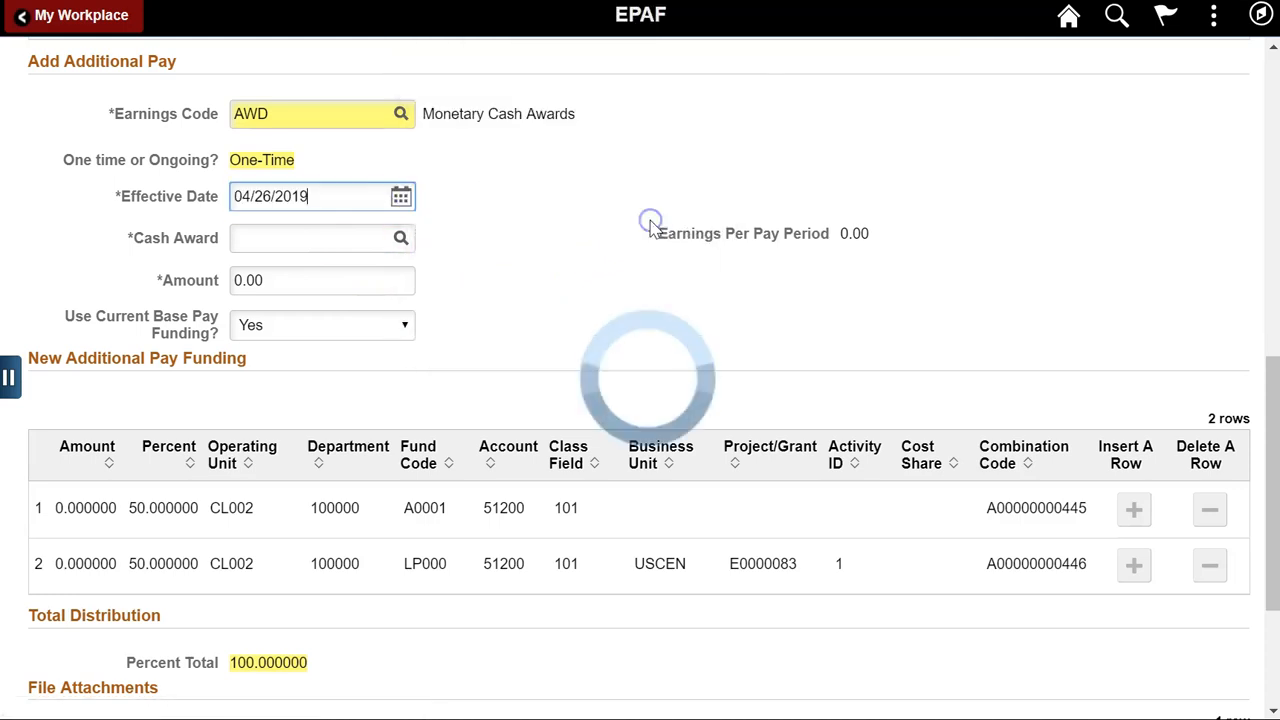
{"action": "left_click", "coordinate": [399, 240]}
{"action": "left_click", "coordinate": [449, 583]}
{"action": "left_click", "coordinate": [210, 290]}
{"action": "type", "text": "1000"}
{"action": "key", "text": "Tab"}
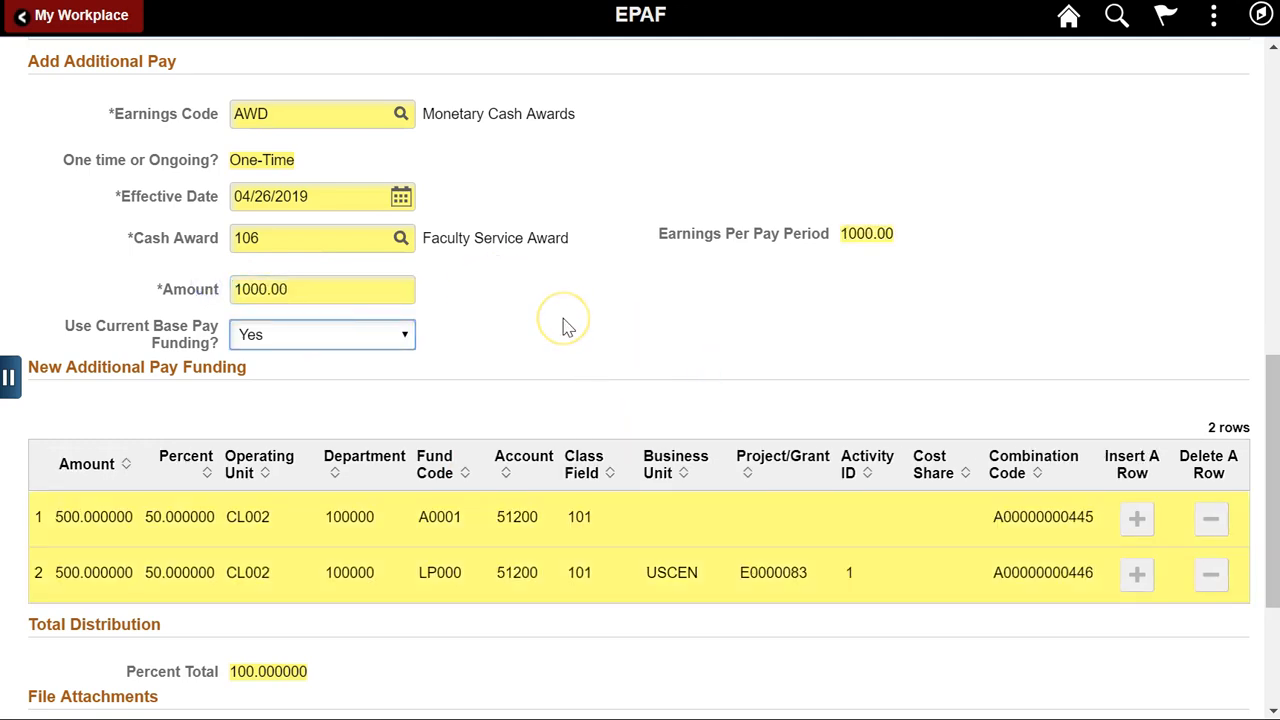
{"action": "left_click", "coordinate": [401, 337]}
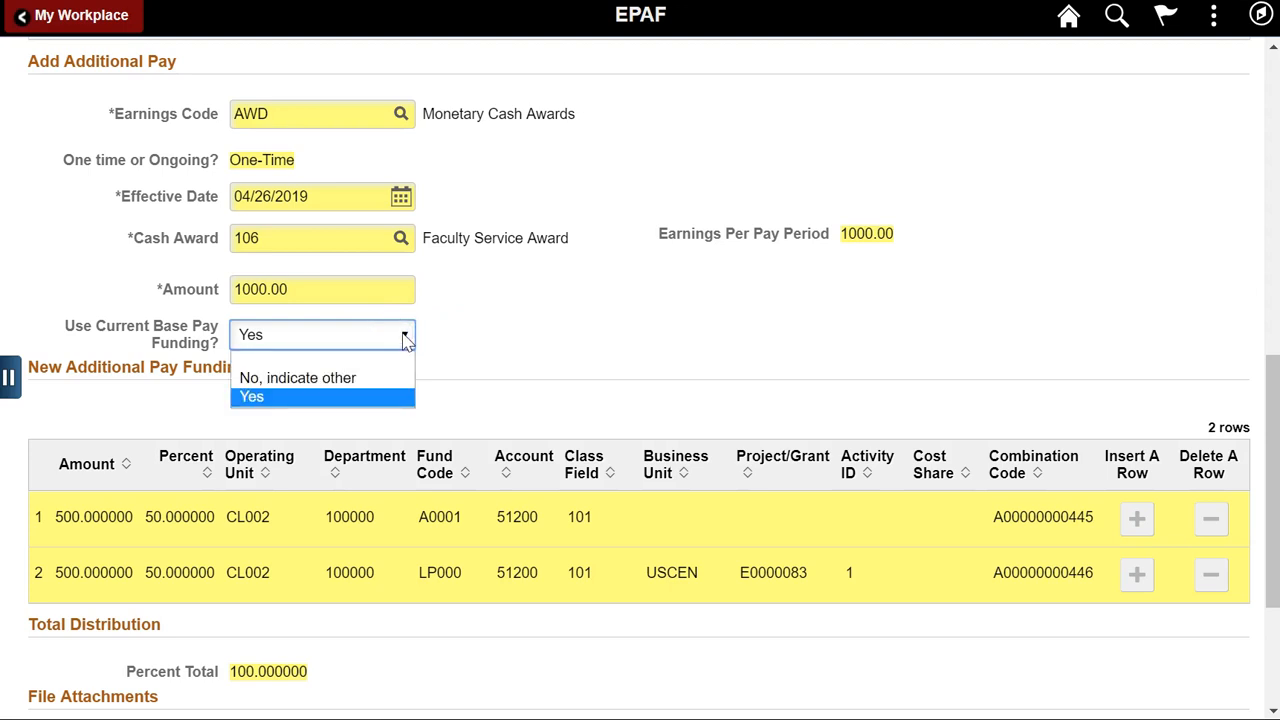
Switch funding to 'No, indicate other', remove the LP000 row, and set the A0001 row to 100 percent.
{"action": "left_click", "coordinate": [407, 377]}
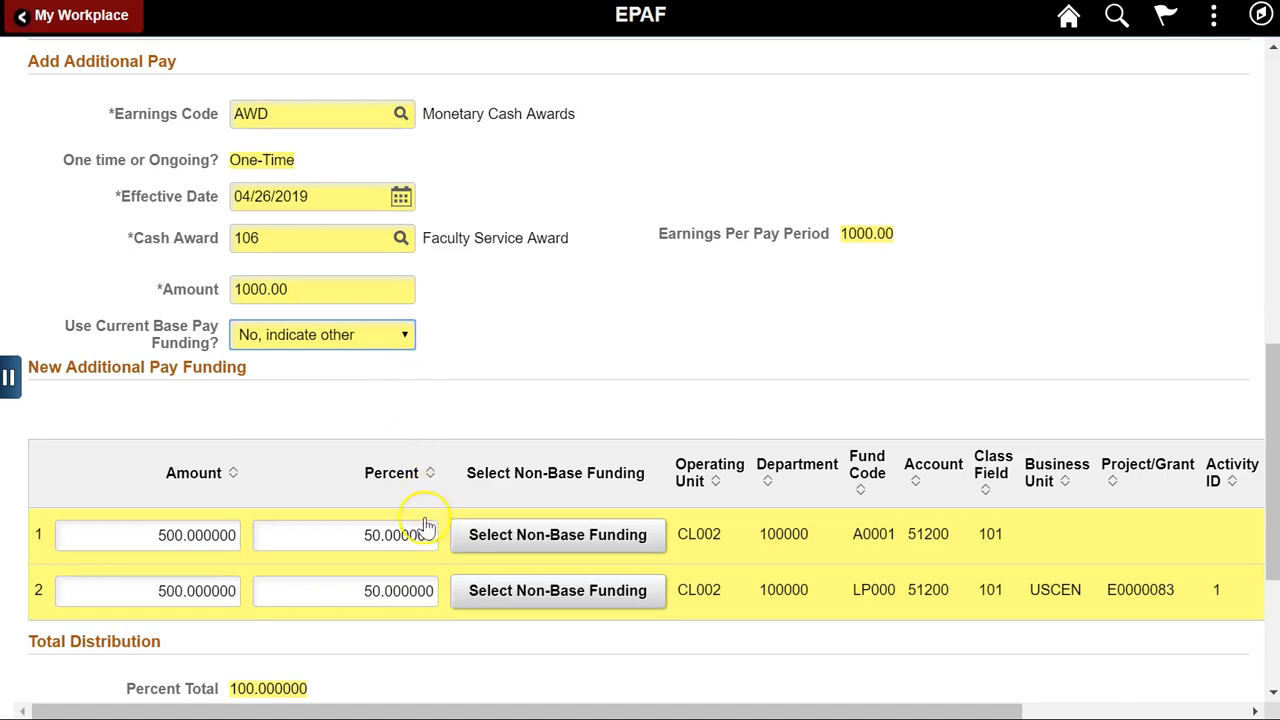
{"action": "left_click_drag", "start_coordinate": [449, 711], "coordinate": [933, 712]}
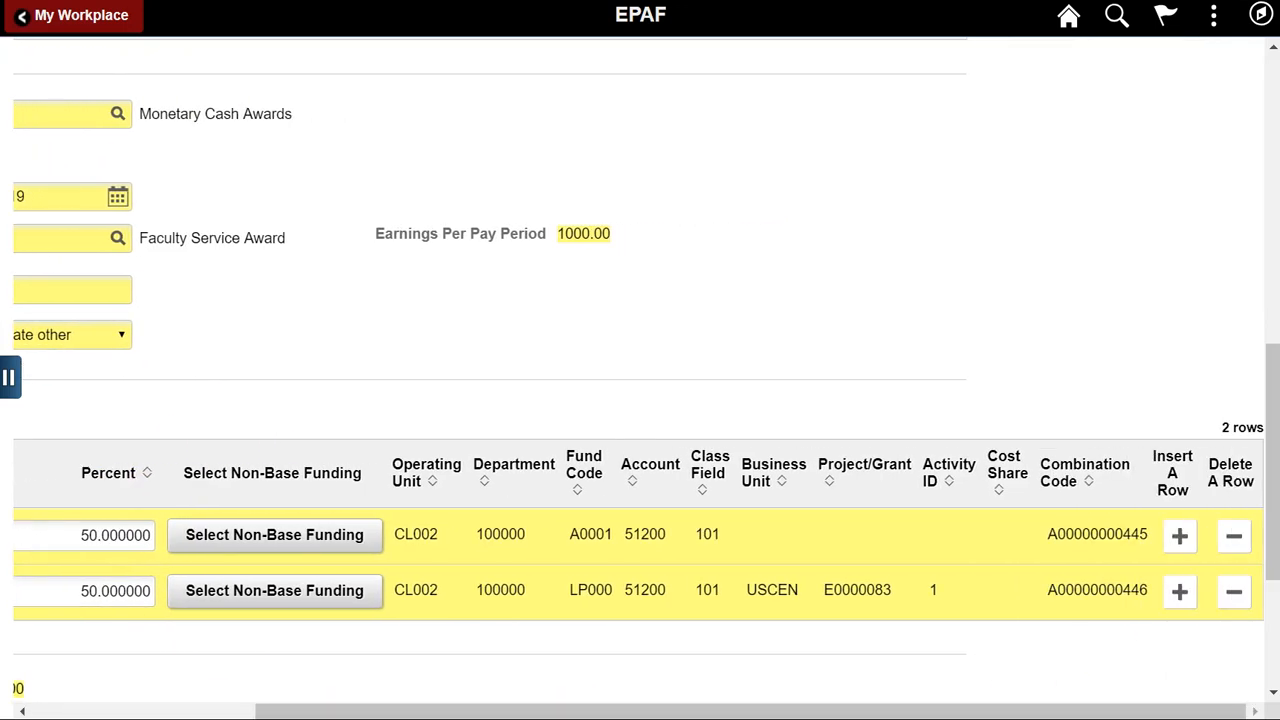
{"action": "left_click", "coordinate": [1234, 591]}
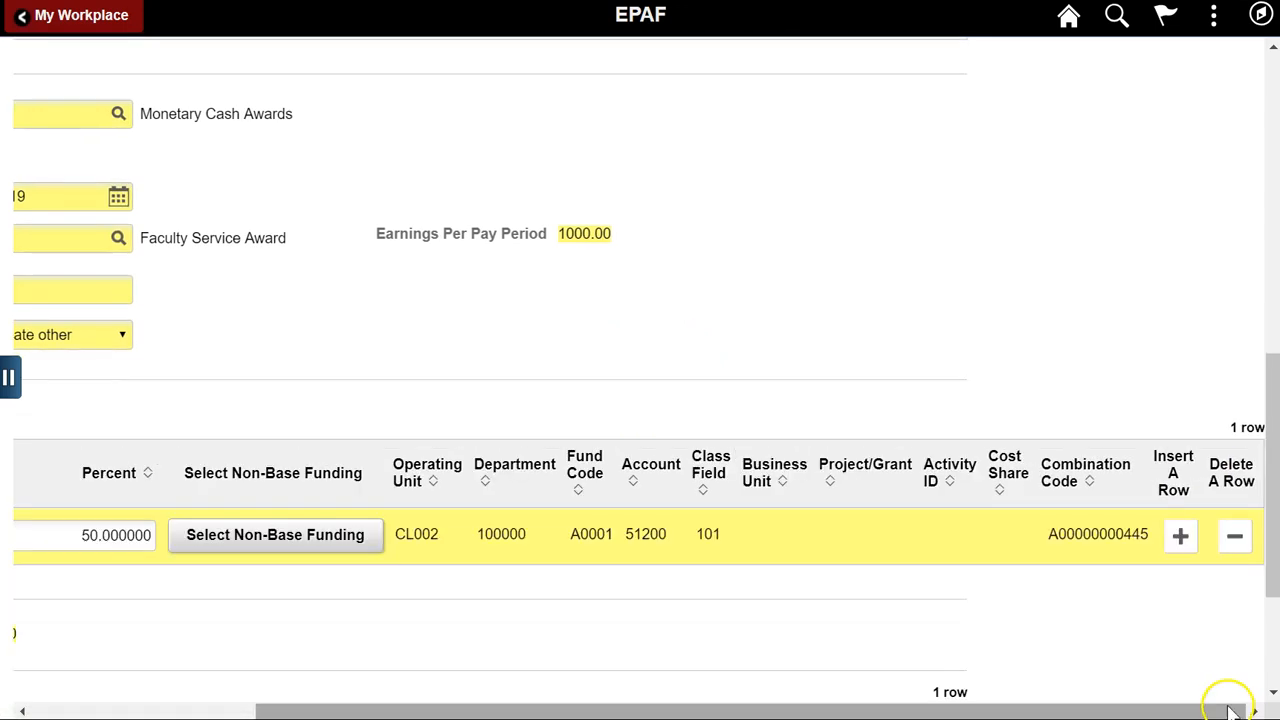
{"action": "left_click_drag", "start_coordinate": [1002, 710], "coordinate": [598, 712]}
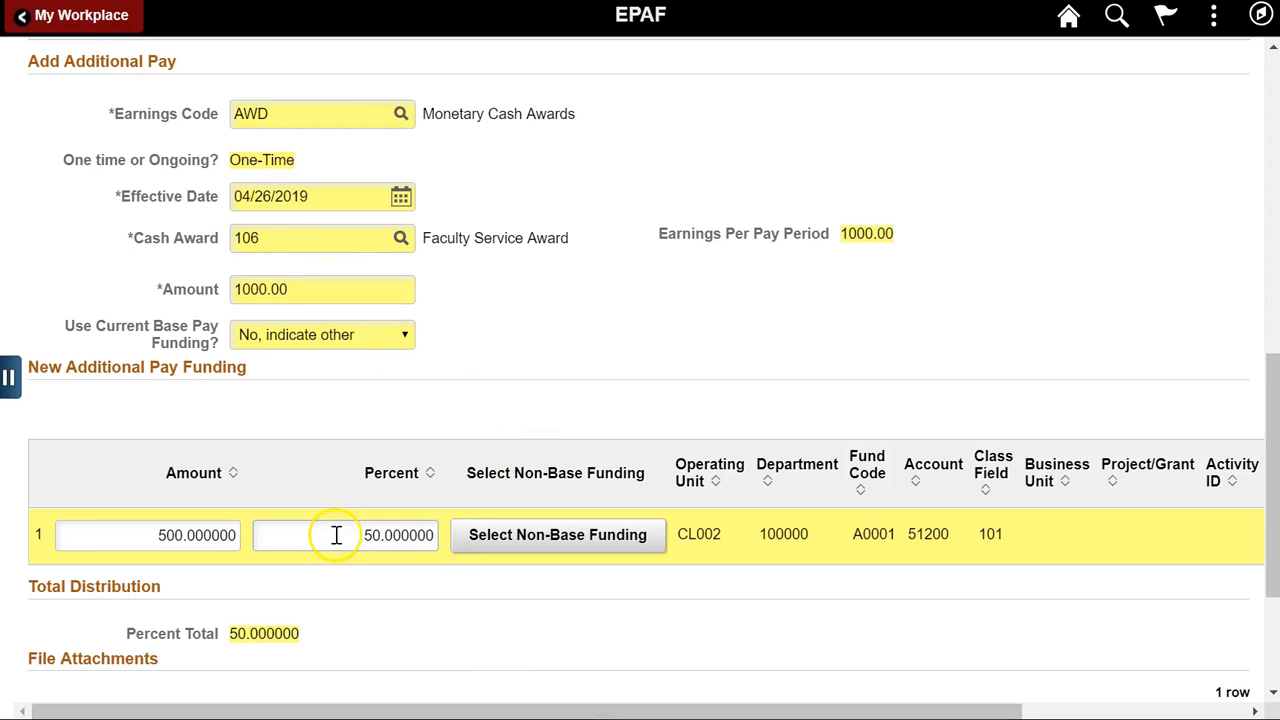
{"action": "left_click_drag", "start_coordinate": [330, 537], "coordinate": [425, 534]}
{"action": "type", "text": "100"}
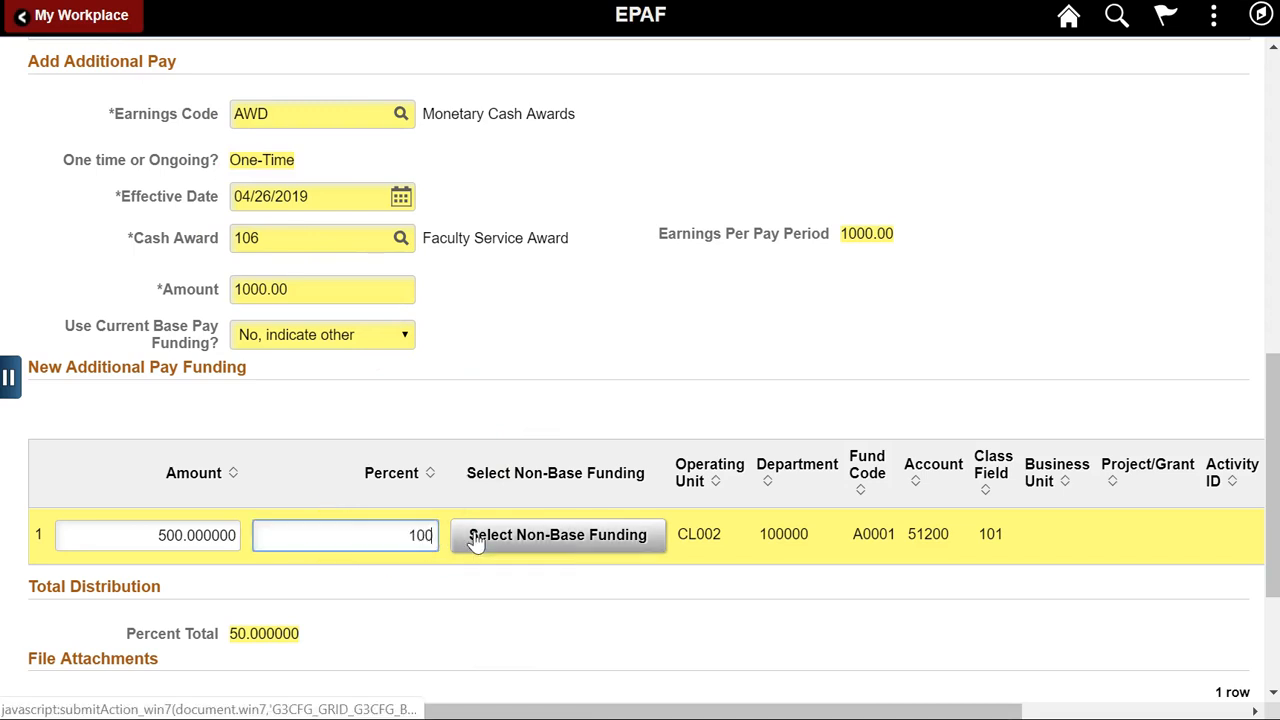
{"action": "left_click", "coordinate": [476, 540]}
{"action": "left_click", "coordinate": [172, 540]}
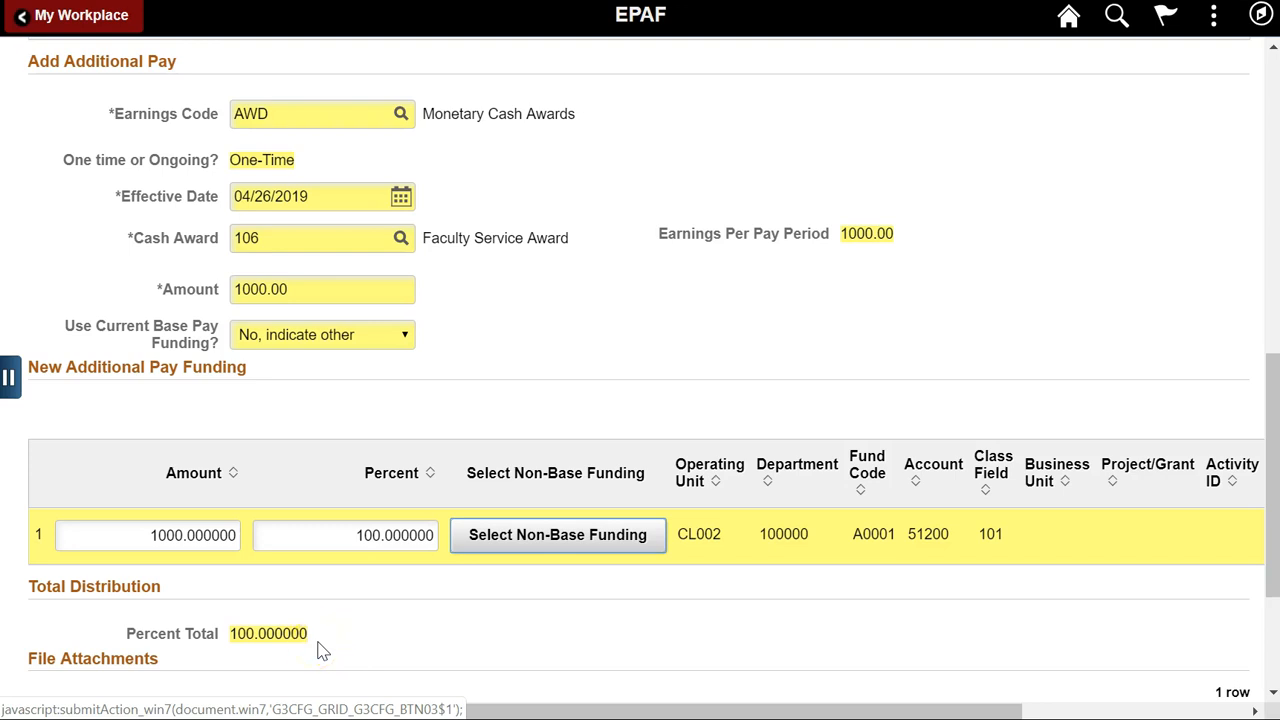
{"action": "left_click_drag", "start_coordinate": [1270, 472], "coordinate": [1257, 586]}
Leave the attachment description unchanged and submit the Additional Pay eForm.
{"action": "left_click", "coordinate": [593, 535]}
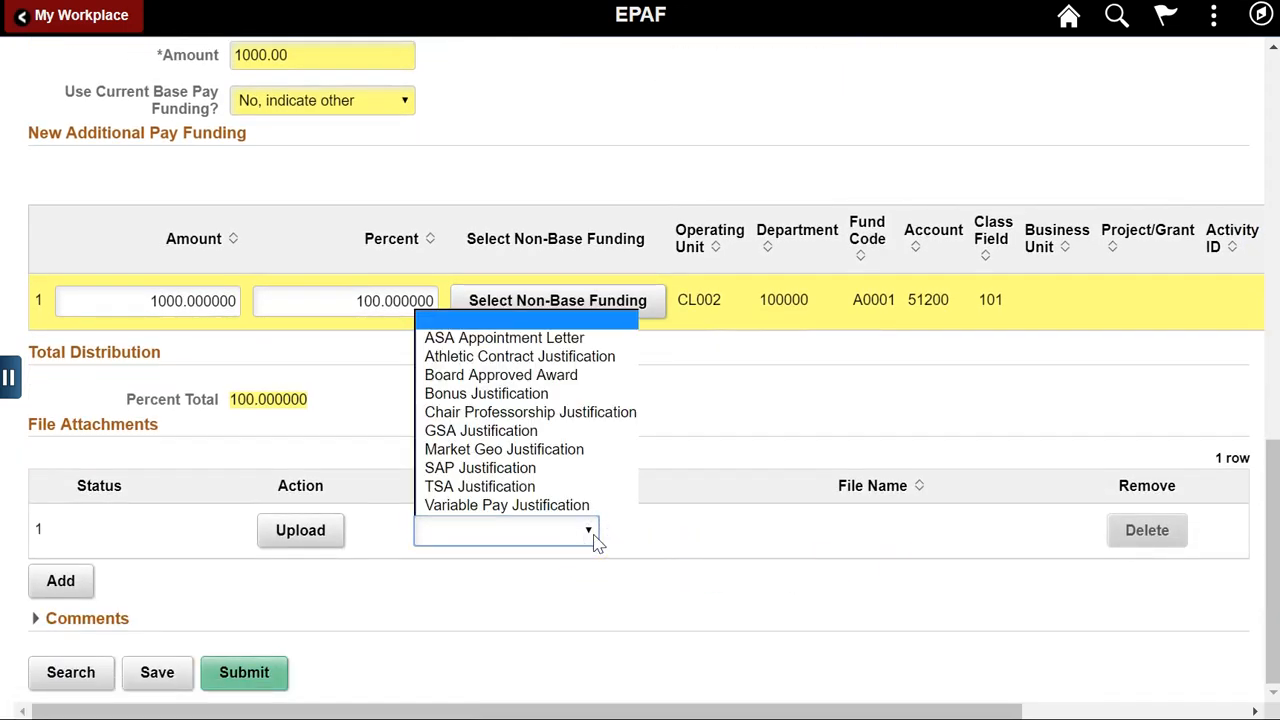
{"action": "left_click", "coordinate": [594, 533]}
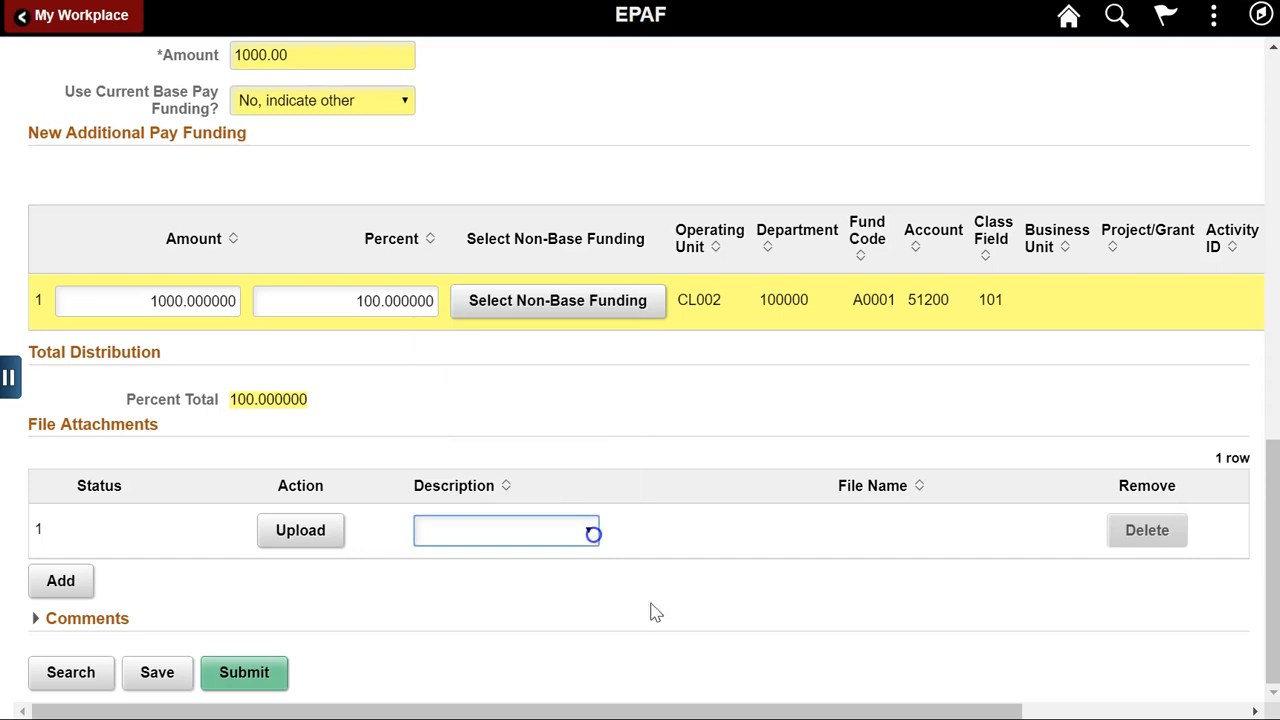
{"action": "left_click", "coordinate": [250, 668]}
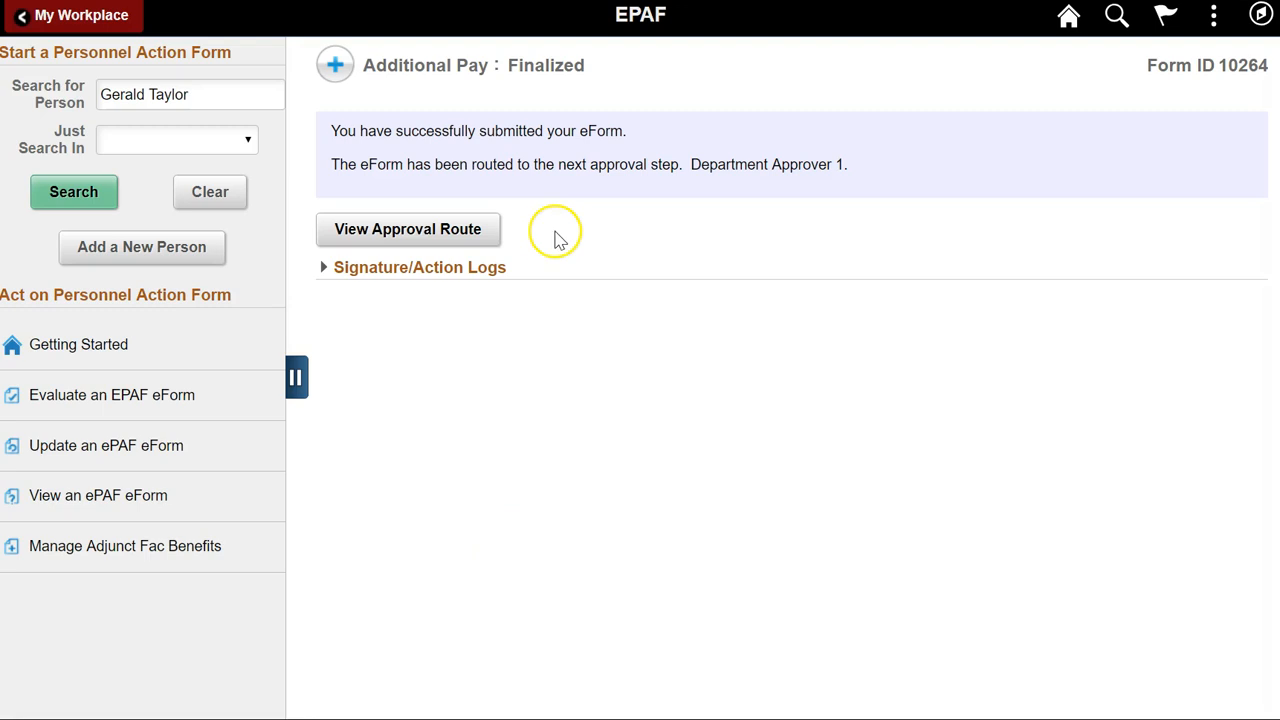
Check the approval route, then view entry 2 of 2 showing the AWD $1,000.00 award.
{"action": "left_click", "coordinate": [490, 240]}
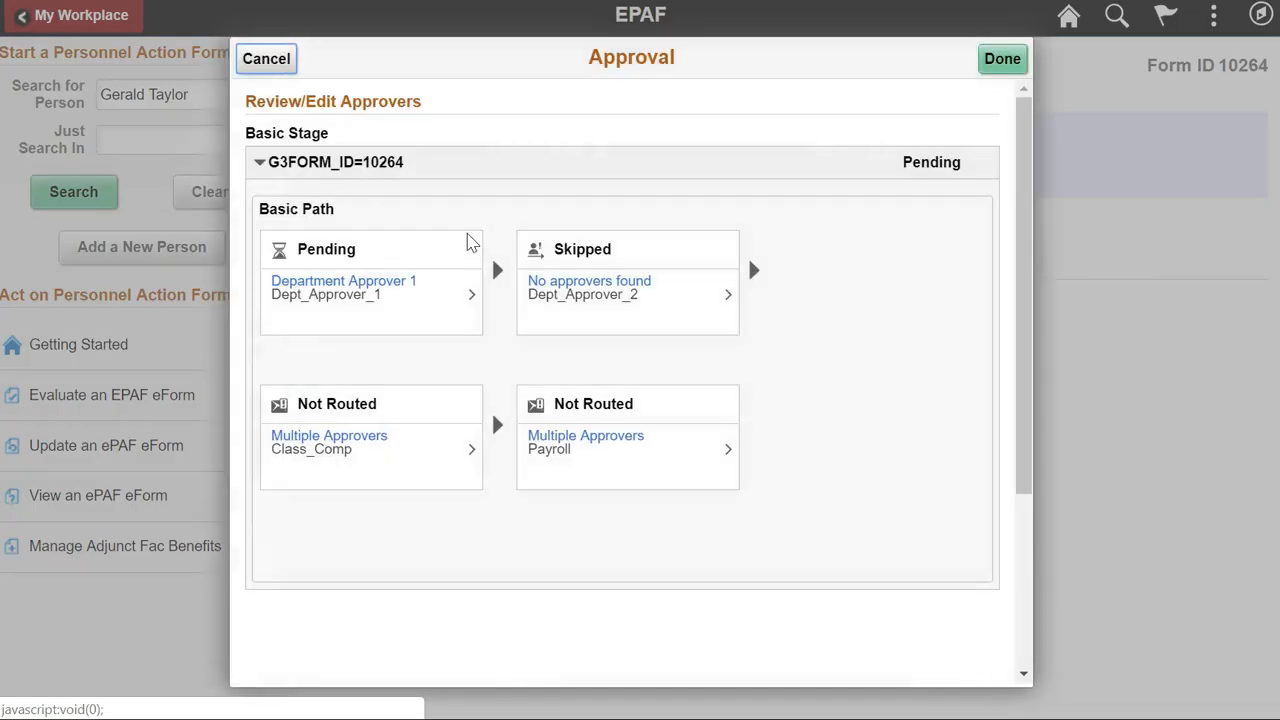
{"action": "left_click", "coordinate": [889, 257]}
{"action": "left_click", "coordinate": [1012, 59]}
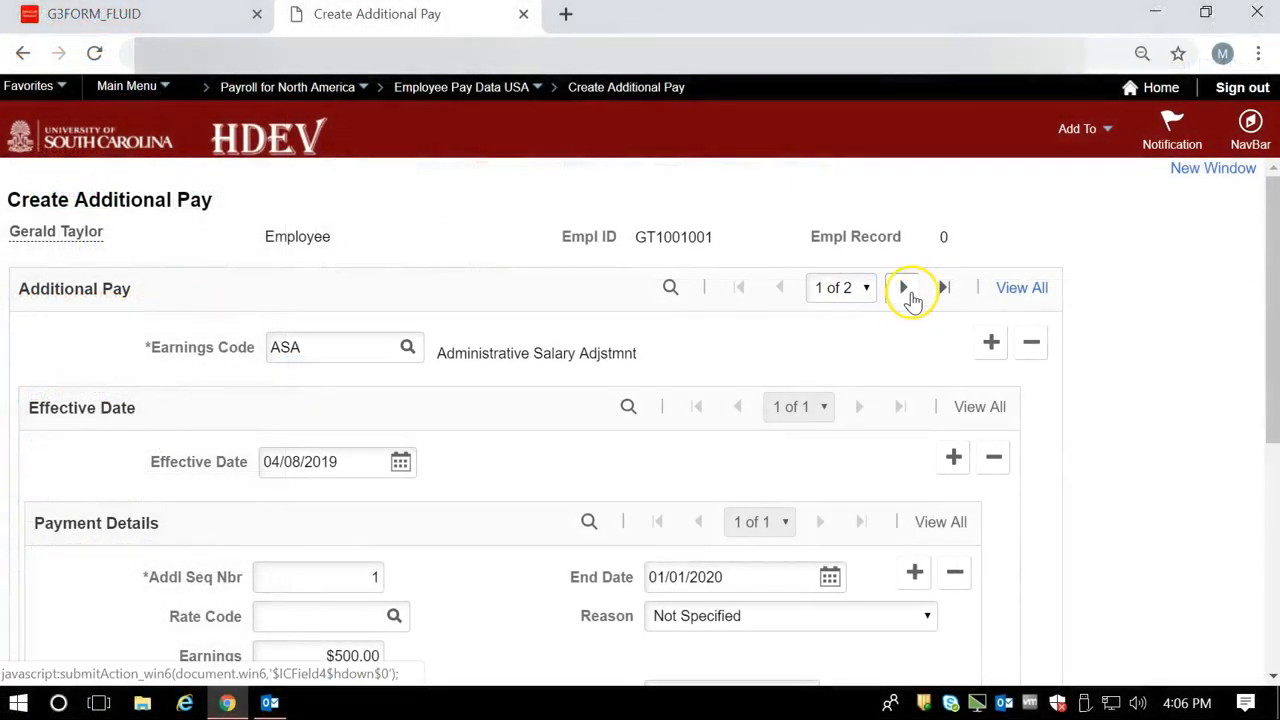
{"action": "left_click", "coordinate": [907, 290]}
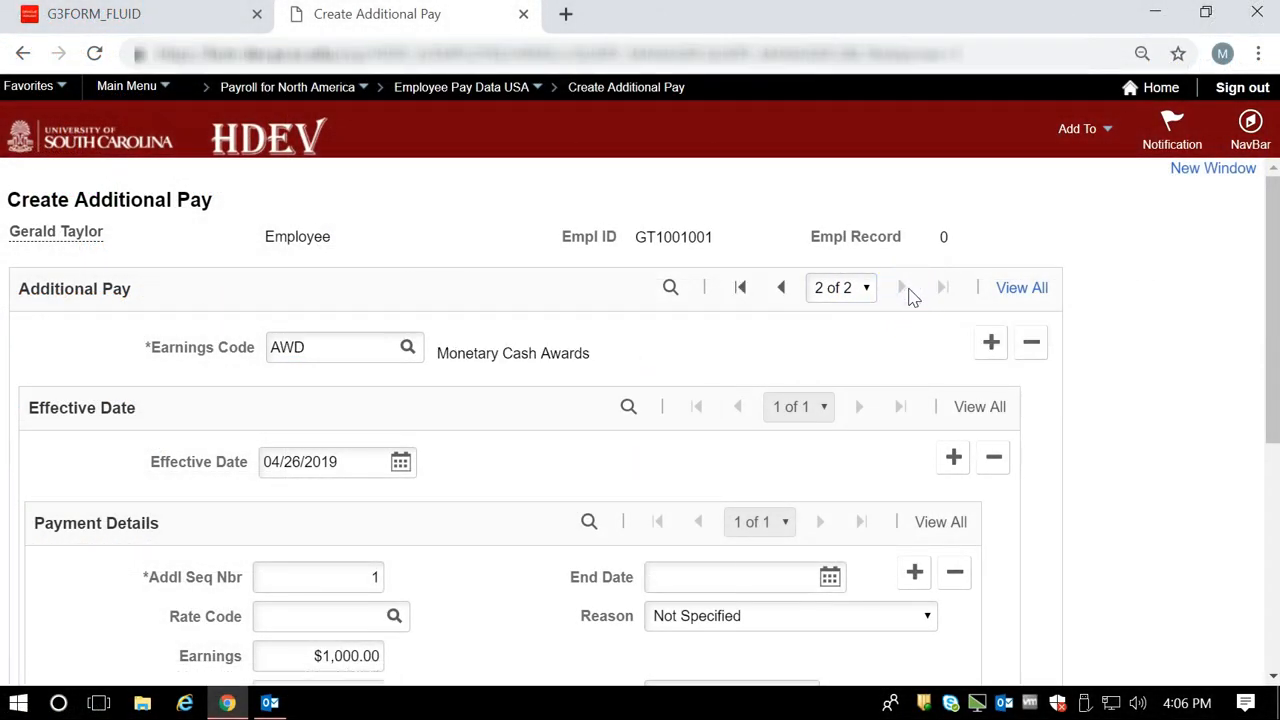